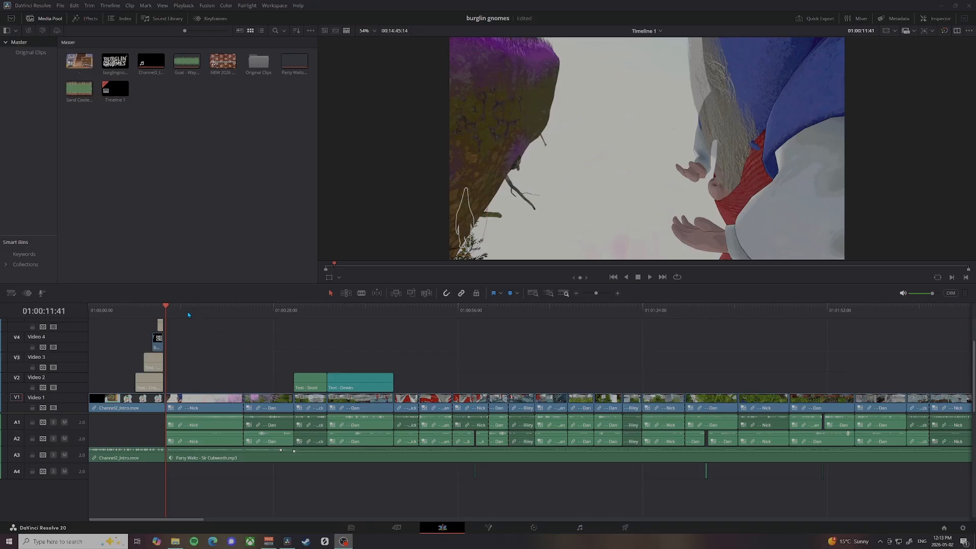
Step: Change the Stool title's text colour to a vivid green with RGB values 15, 255, 15
click(295, 313)
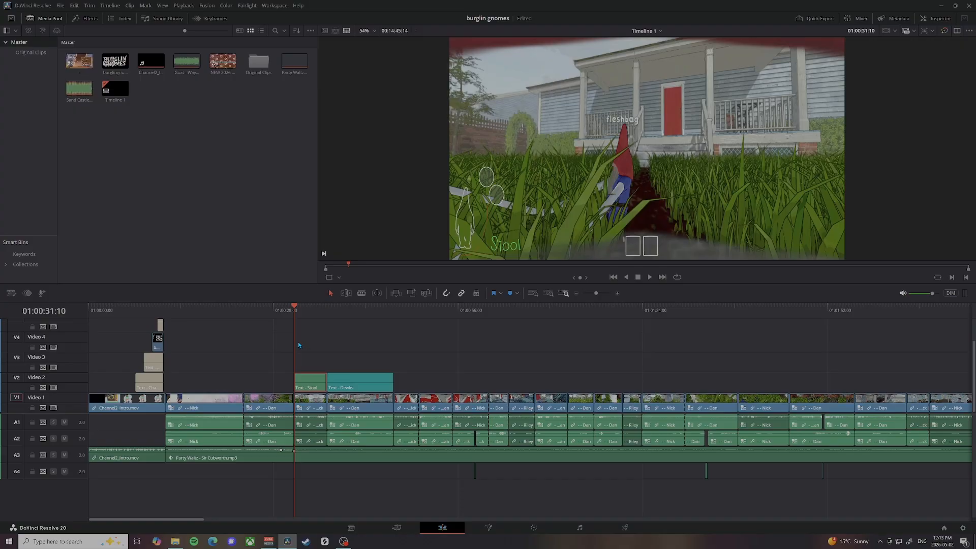
double_click(308, 385)
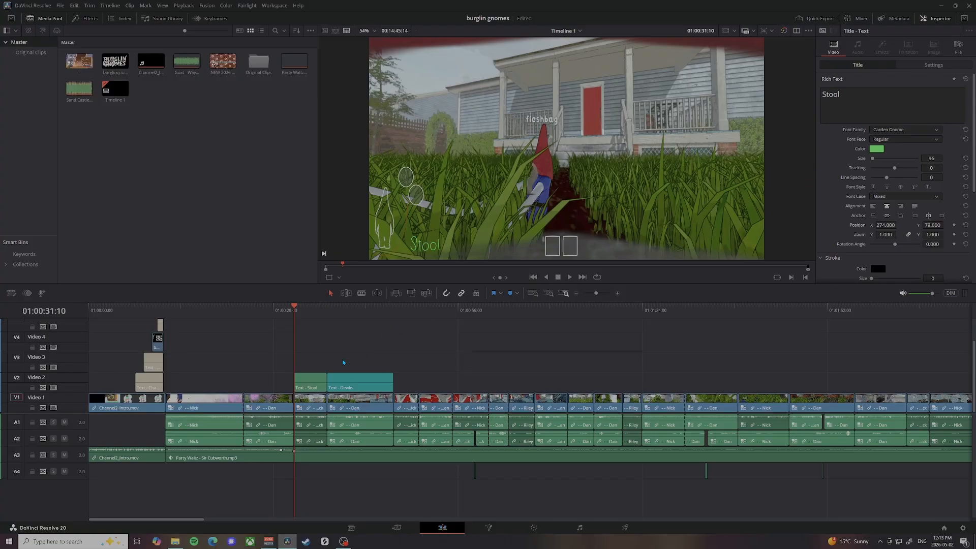
click(151, 386)
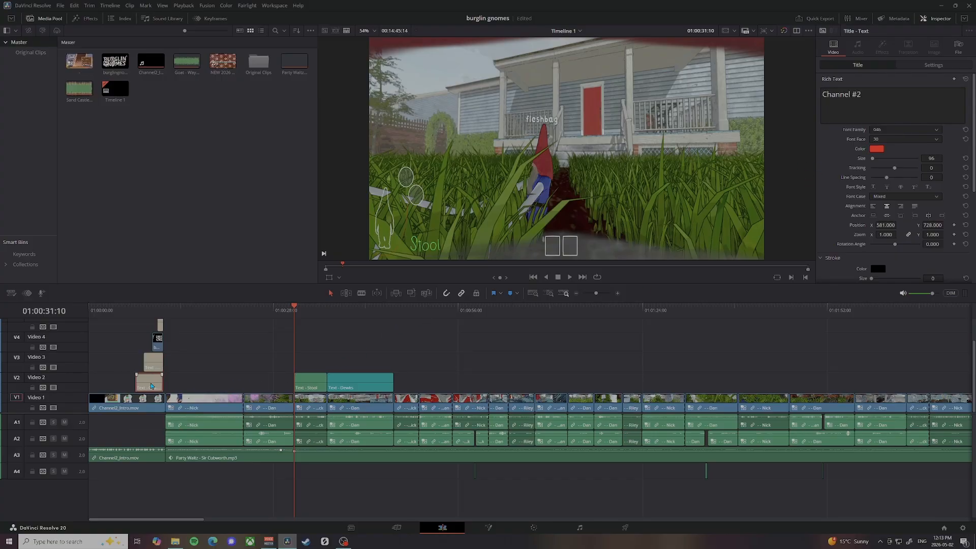
click(303, 387)
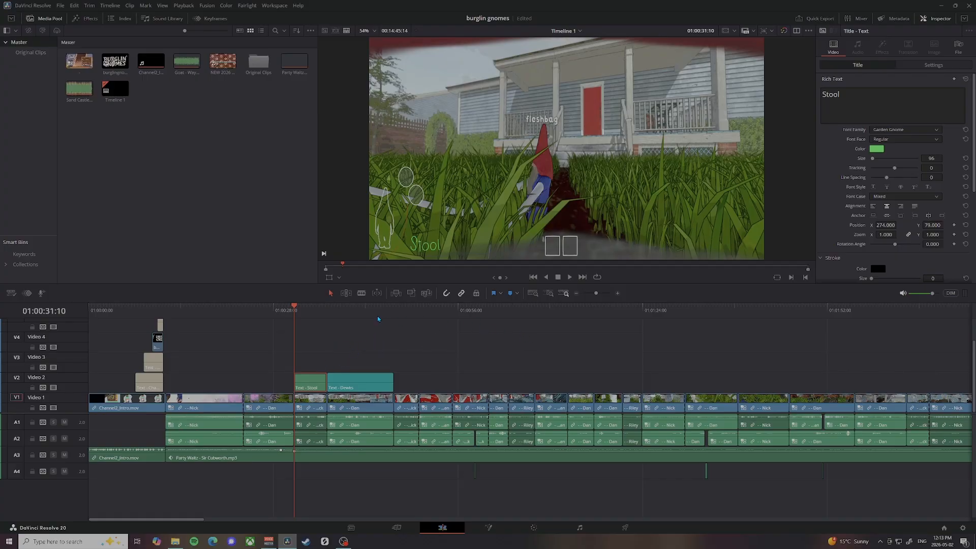
drag(298, 312, 302, 313)
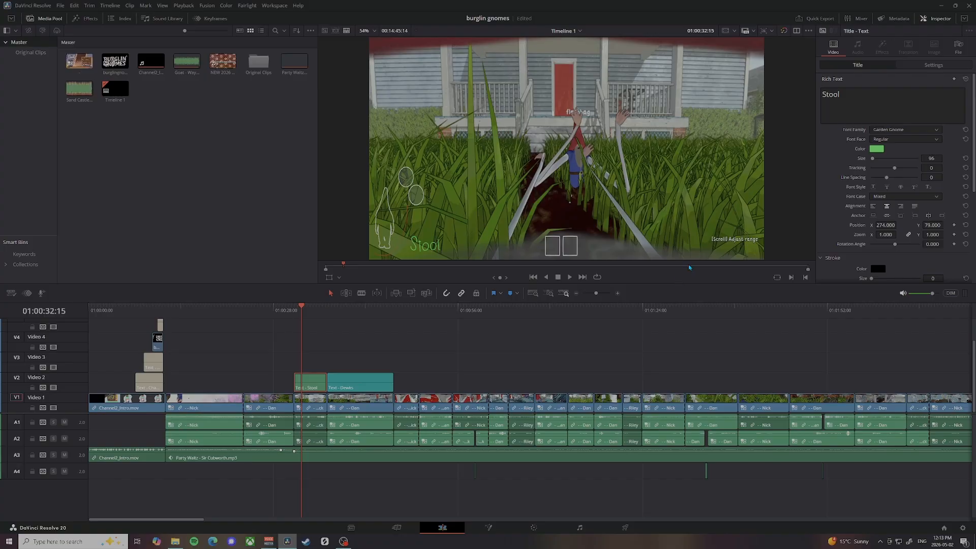
click(853, 104)
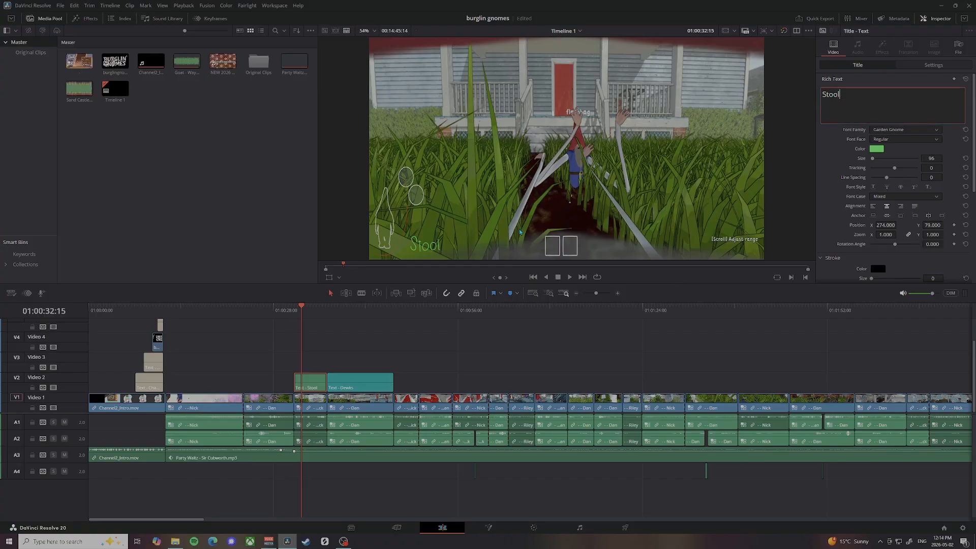
click(876, 149)
click(528, 213)
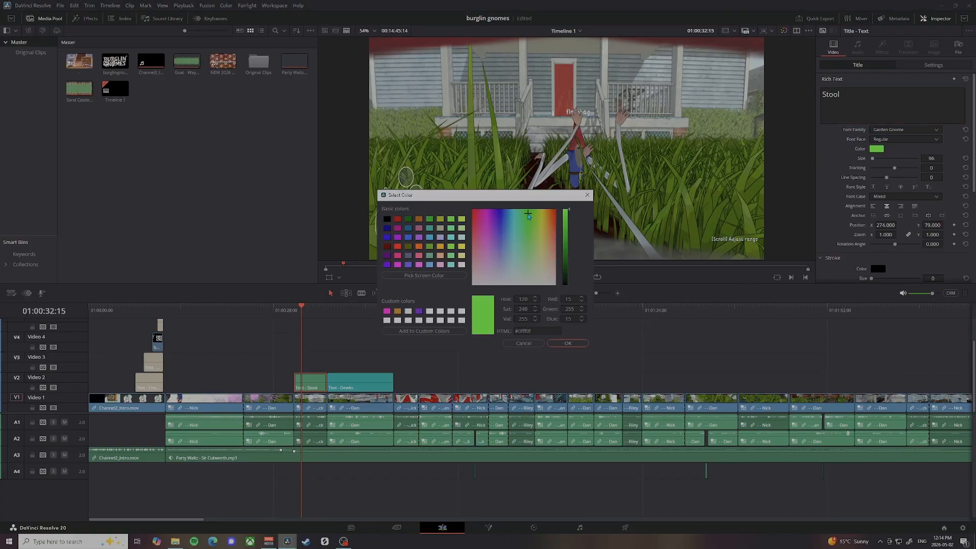
click(564, 344)
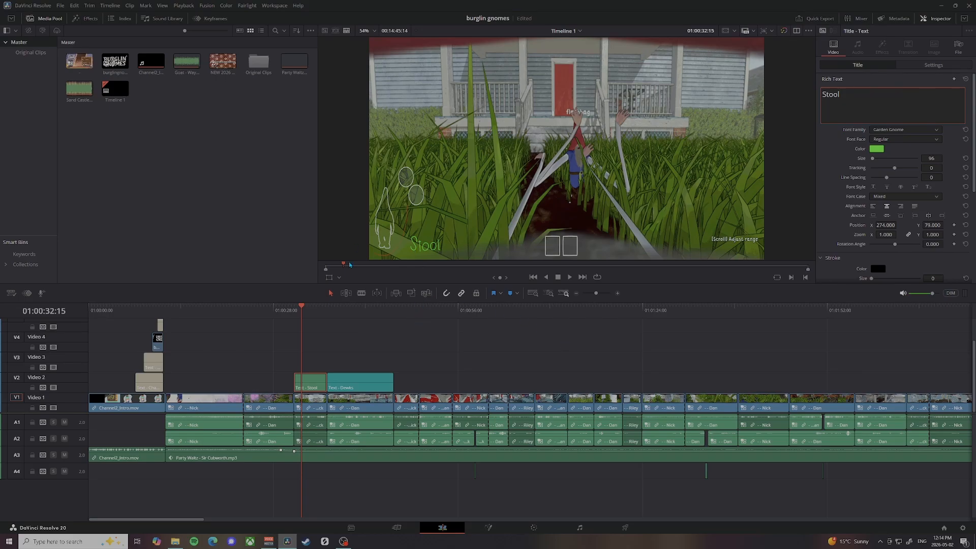
Step: Reposition the Stool title beside the game's lower-left character icon, at X 263 and Y 76
drag(886, 225, 910, 225)
double_click(886, 225)
text(3)
key(Return)
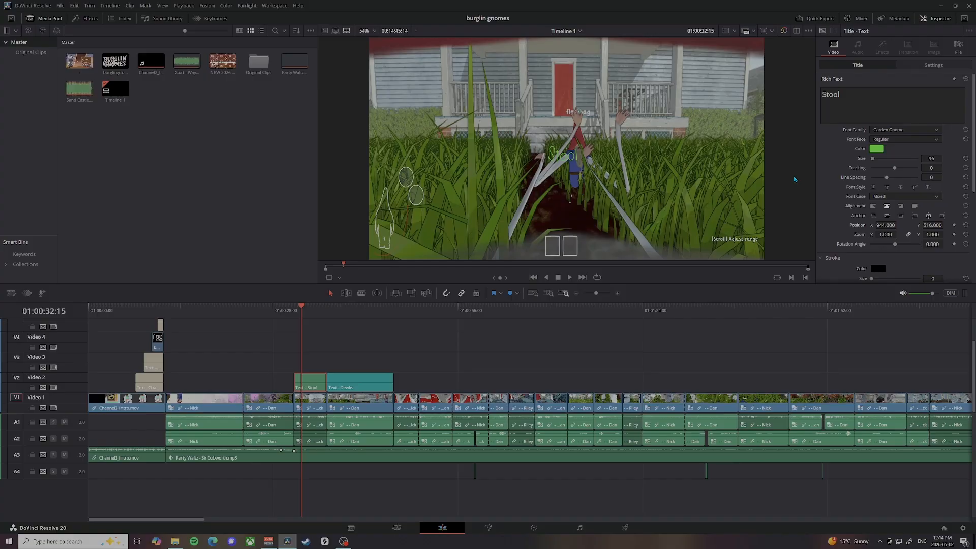
drag(886, 225, 539, 225)
drag(932, 225, 709, 226)
Step: Examine the Stool and Dewks titles on Video 2, checking the Dewks title's text settings and its placement over the footage
scroll(311, 348, up, 4)
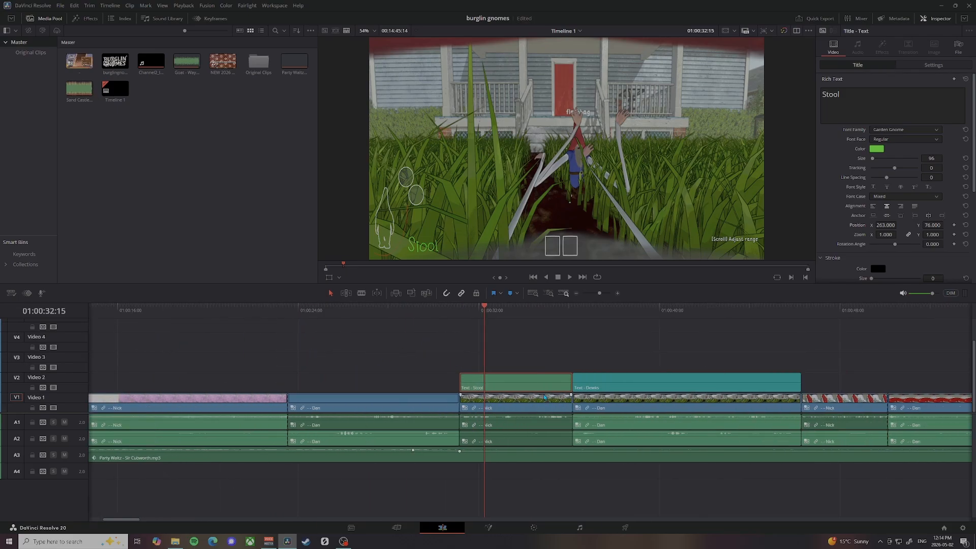
scroll(483, 379, right, 3)
drag(369, 316, 436, 316)
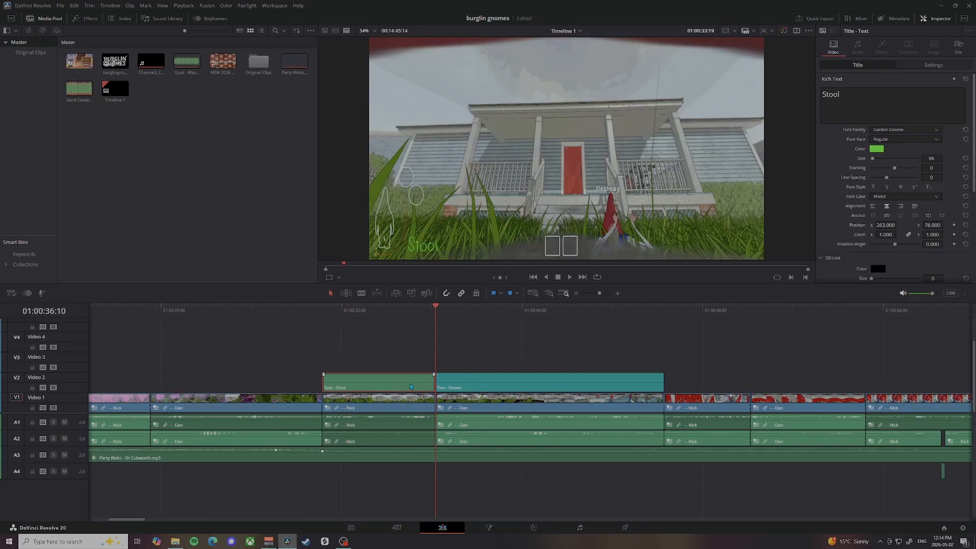
click(470, 384)
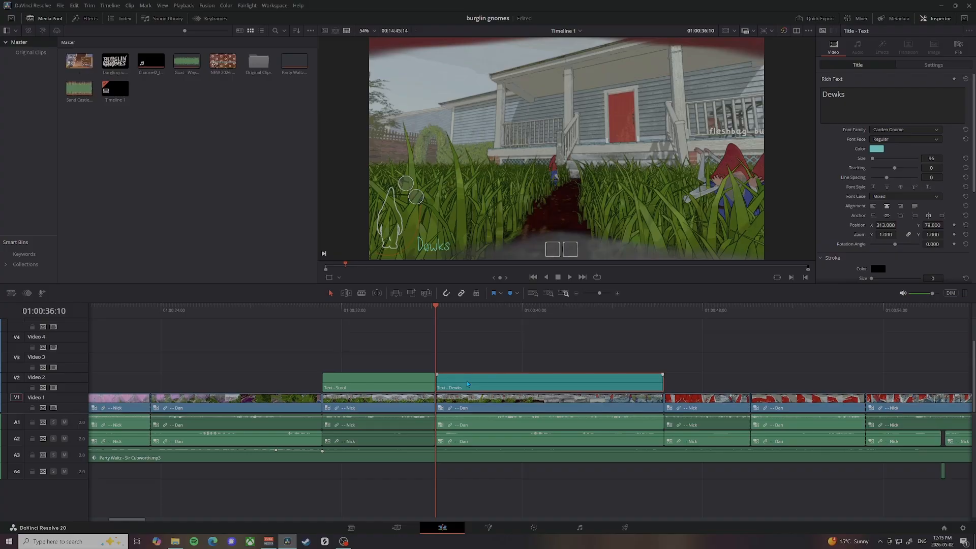
scroll(321, 345, right, 3)
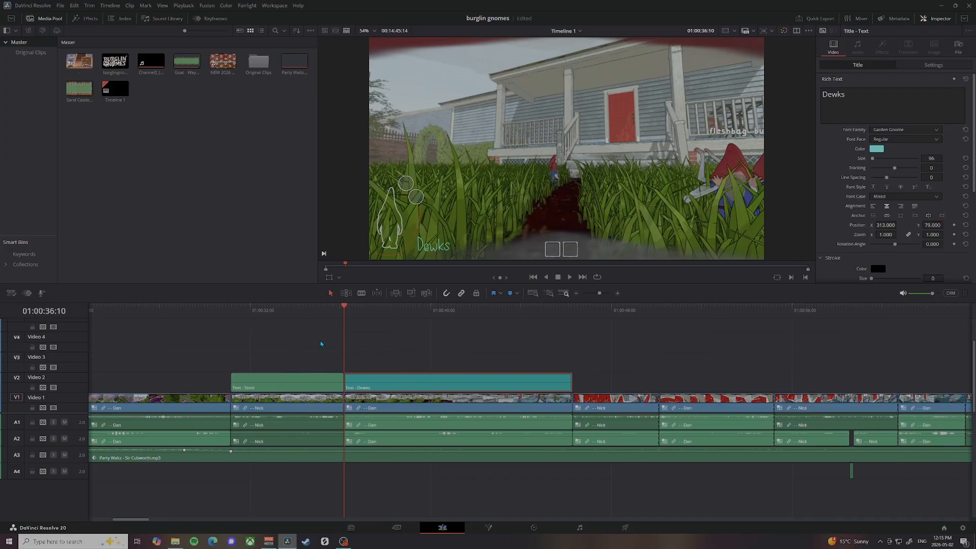
click(358, 310)
click(373, 380)
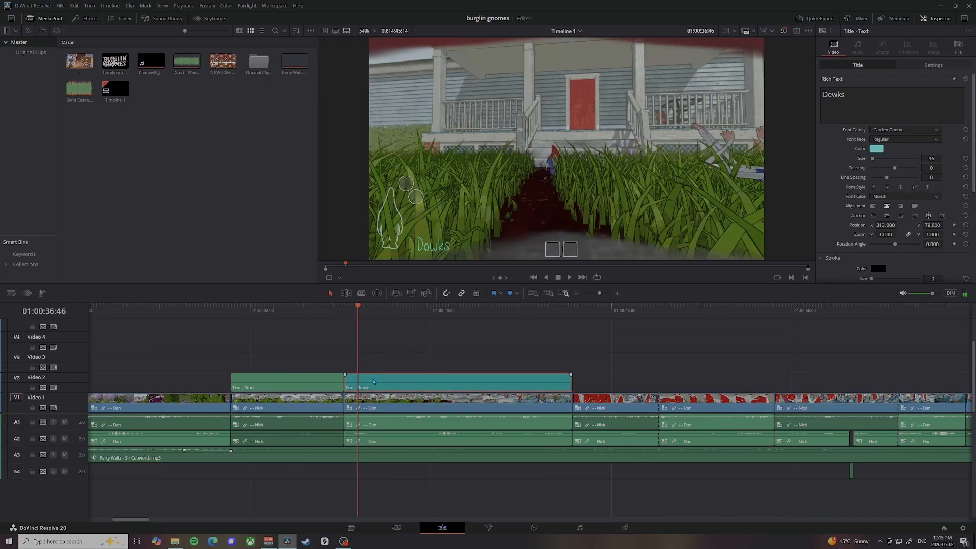
mouse_move(342, 308)
mouse_down()
mouse_move(327, 309)
mouse_move(354, 311)
mouse_up()
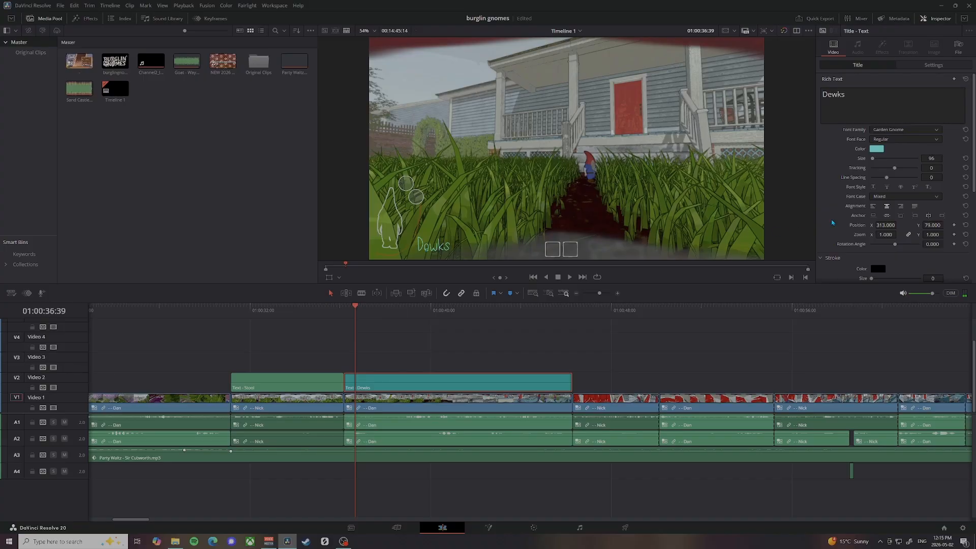
scroll(395, 350, right, 3)
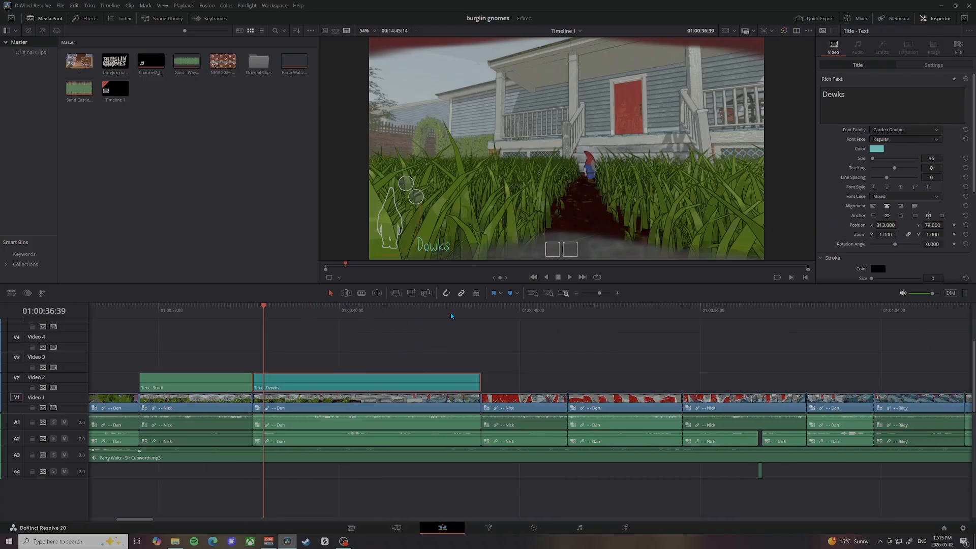
Step: Duplicate the Stool title on Video 2 at 01:00:46:18, trim it to end with the clip below at 01:00:50:08, and save the project
drag(468, 313, 479, 314)
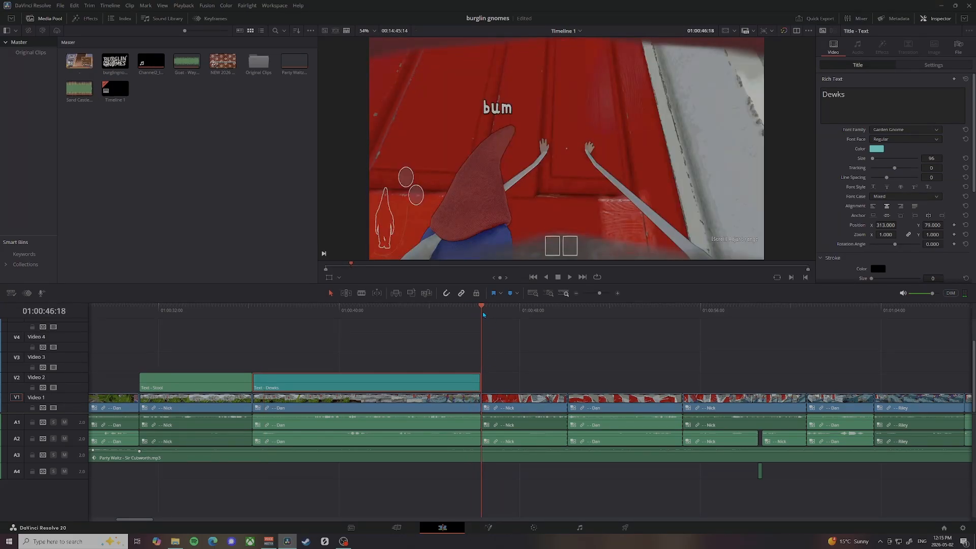
click(222, 382)
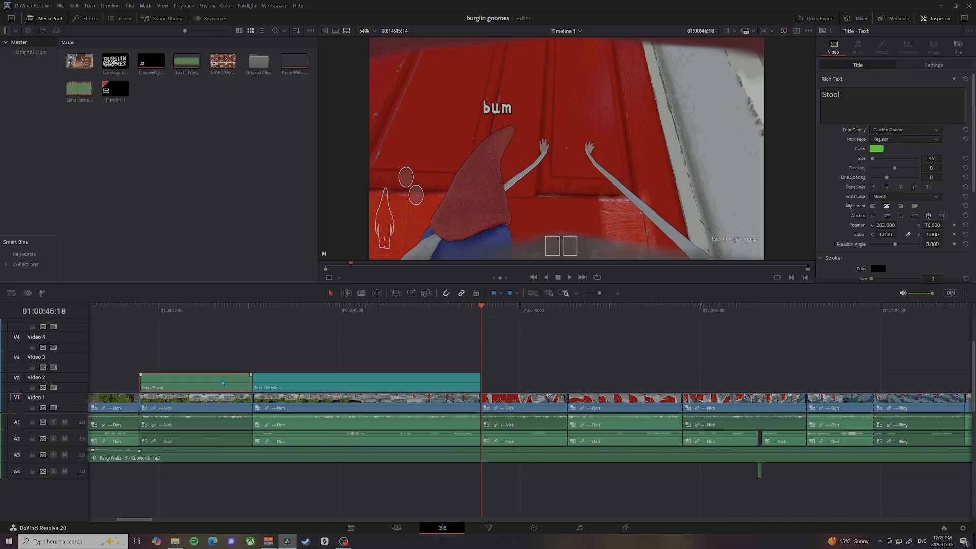
key(ctrl+v)
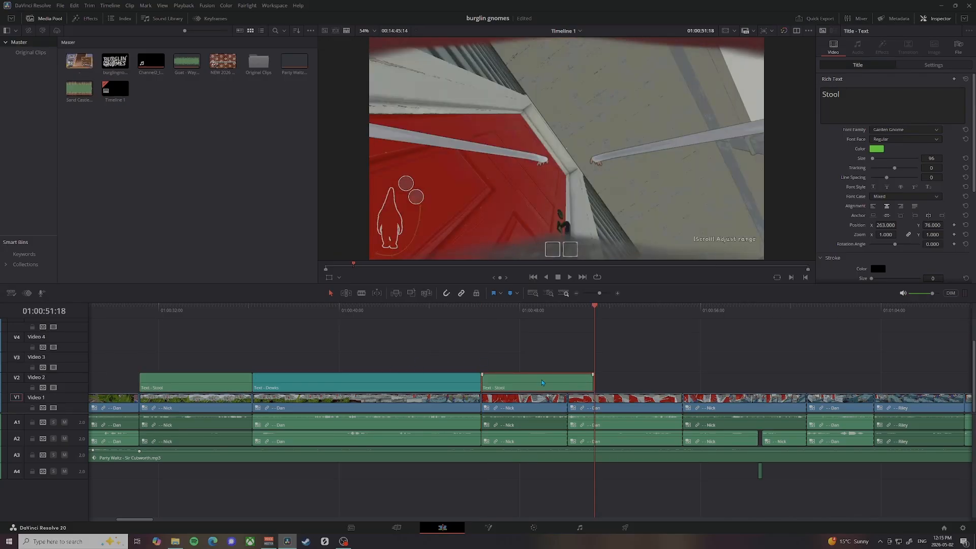
drag(585, 381, 567, 381)
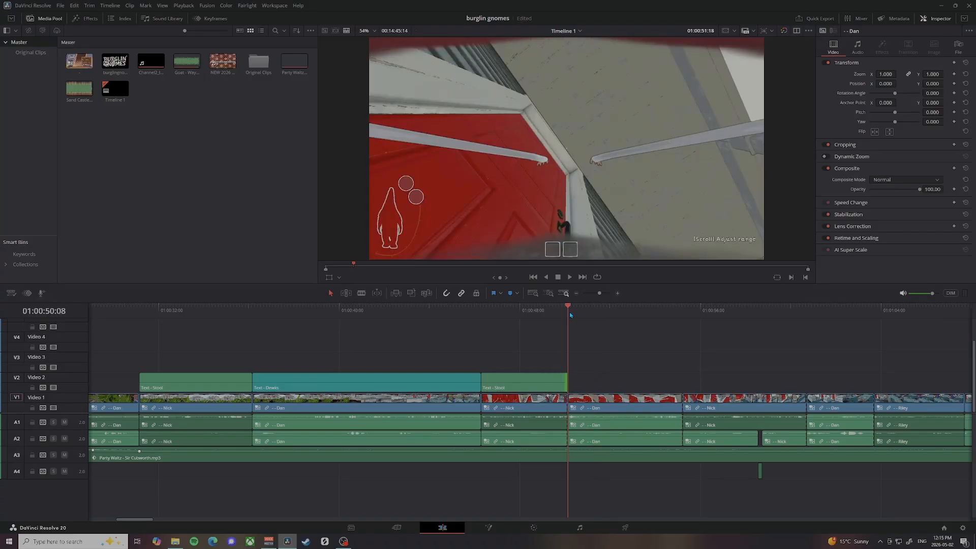
click(569, 346)
key(ctrl+s)
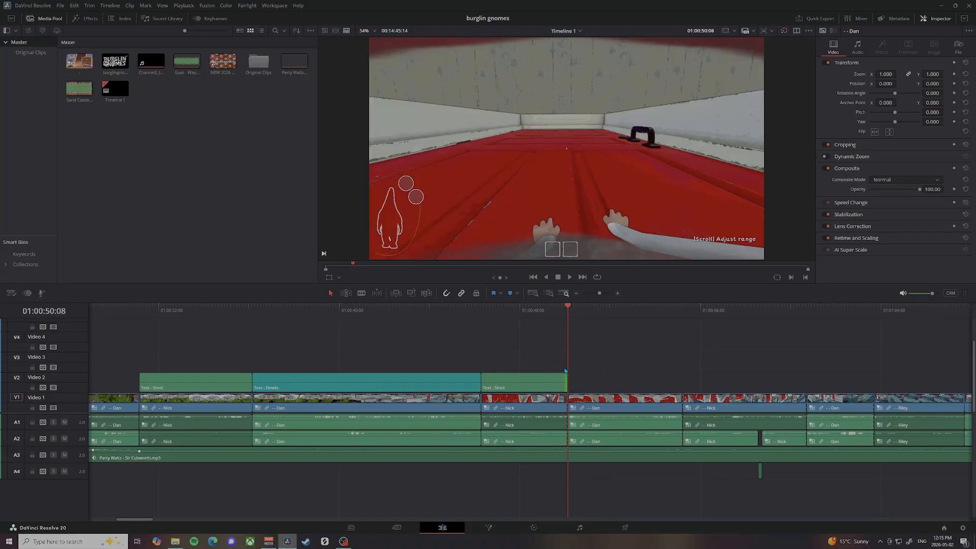
Step: Duplicate the Dewks title at 01:00:50:08 and trim it to end with the clip below at 01:00:55:13
click(363, 381)
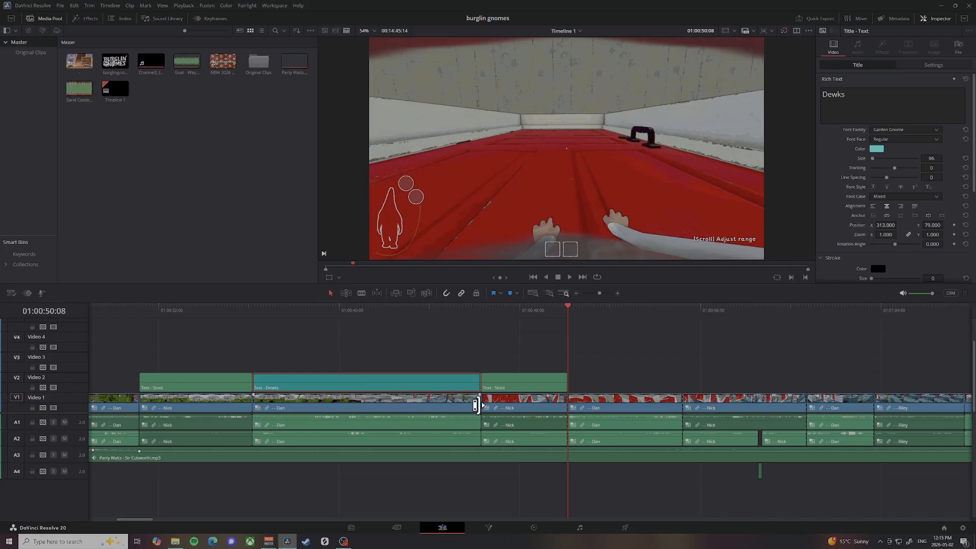
key(ctrl+v)
drag(789, 382, 682, 385)
click(685, 311)
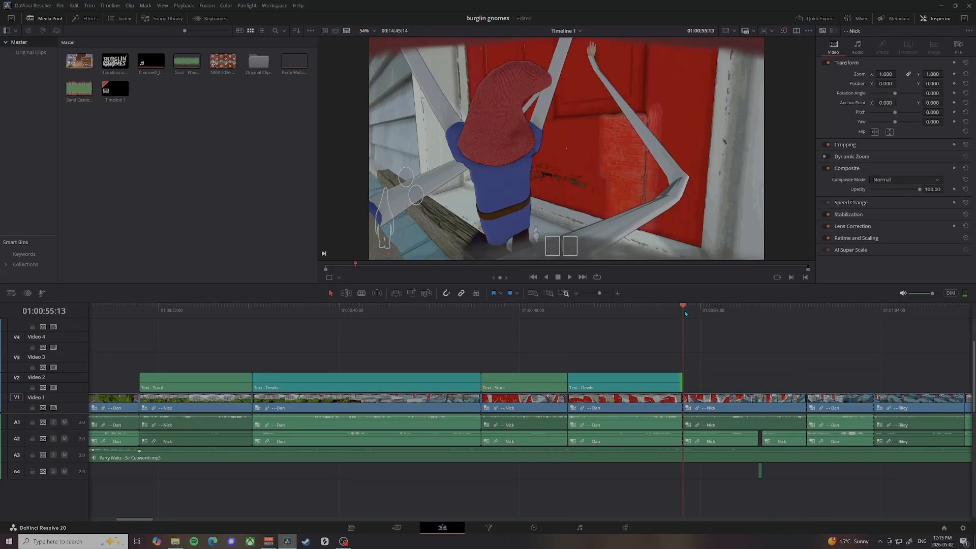
Step: Duplicate the Stool title at 01:00:55:13 and extend it to the end of the clip below at 01:01:00:43
click(511, 383)
key(ctrl+v)
scroll(678, 366, right, 3)
drag(631, 385, 667, 385)
click(670, 315)
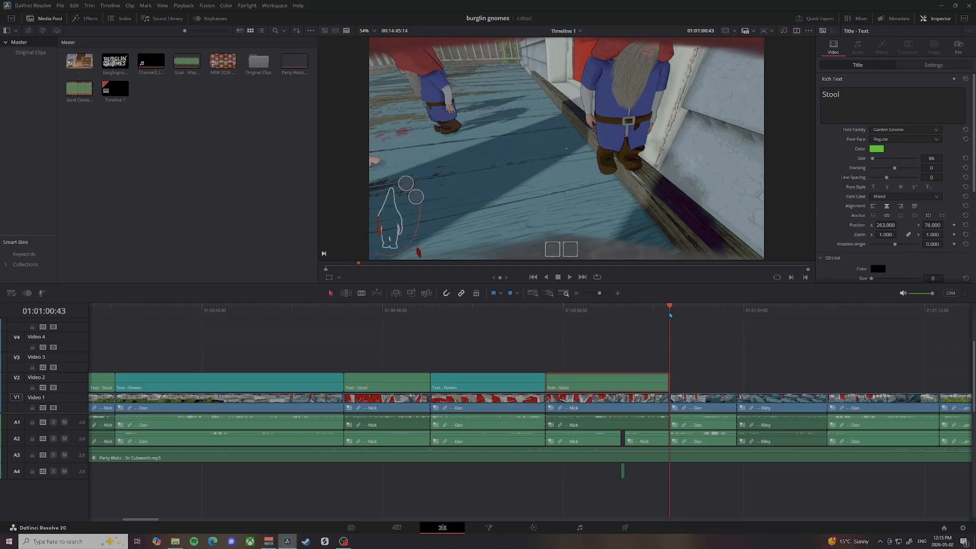
Step: Duplicate the Dewks title at 01:01:00:43 and trim it to end with the clip below at 01:01:03:42
click(502, 383)
key(ctrl+v)
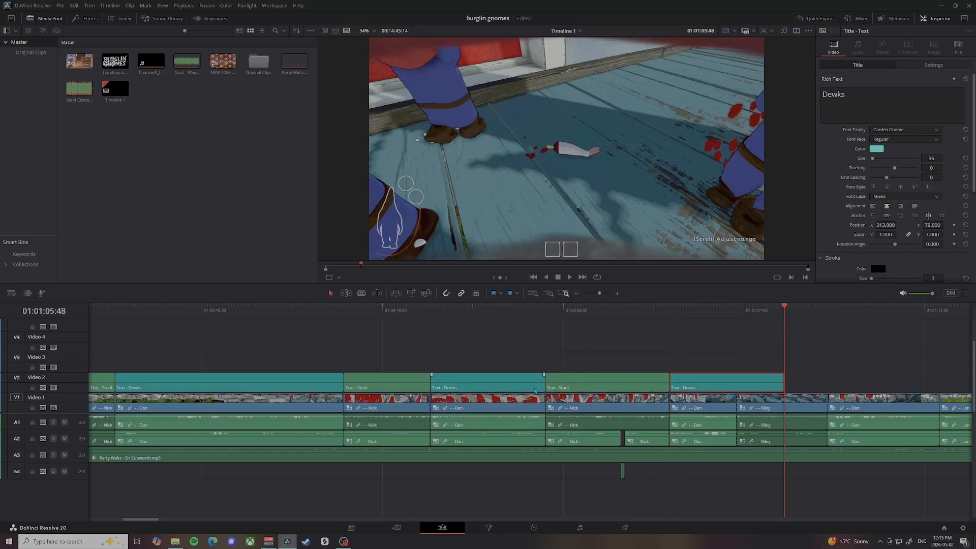
scroll(668, 381, right, 1)
drag(734, 384, 690, 384)
click(692, 318)
scroll(653, 382, right, 2)
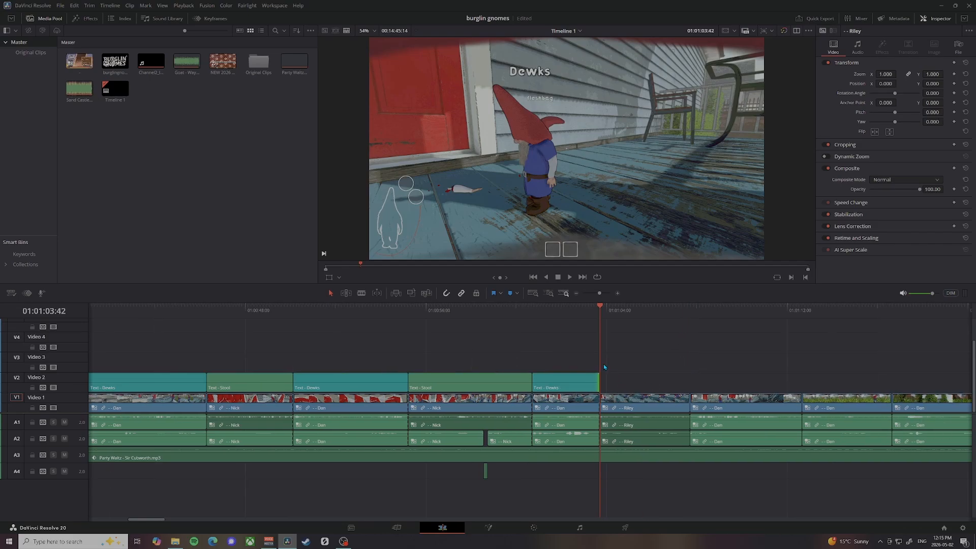
Step: Duplicate the last Dewks title at 01:01:03:42 and extend it to the end of the clip below at 01:01:07:42
scroll(653, 381, right, 1)
click(527, 379)
key(ctrl+c)
key(ctrl+v)
drag(621, 382, 643, 382)
Step: Set the clip colour of the last Dewks title on Video 2 to Pink
click(596, 384)
right_click(601, 384)
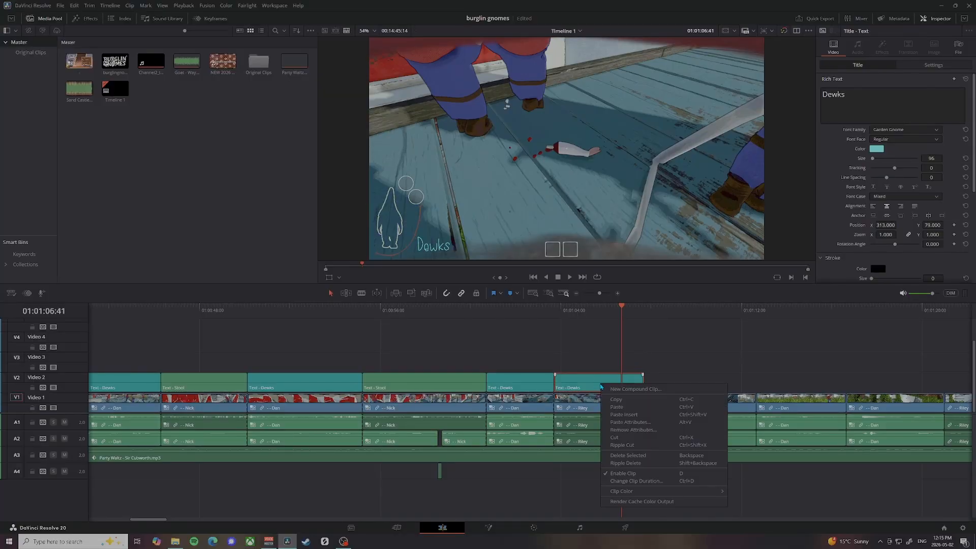
mouse_move(621, 493)
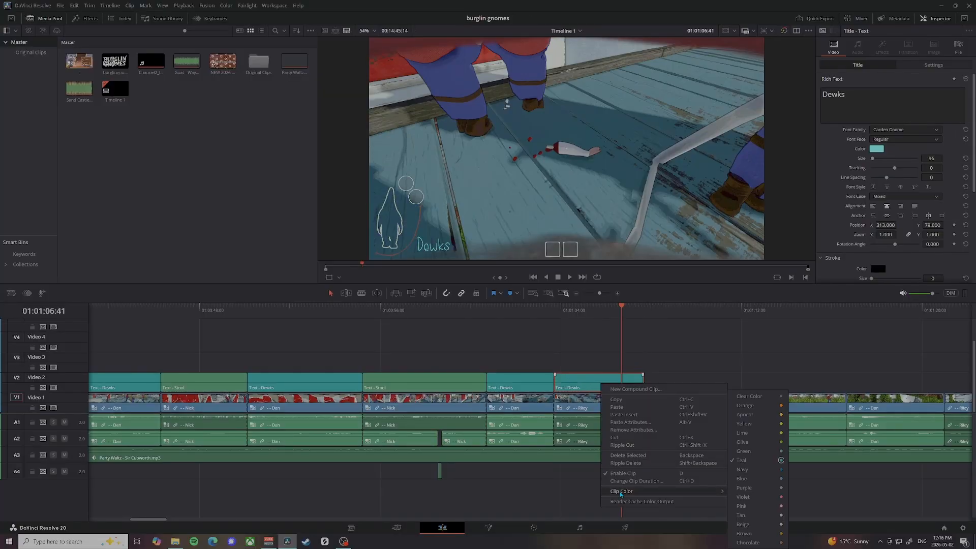
click(751, 506)
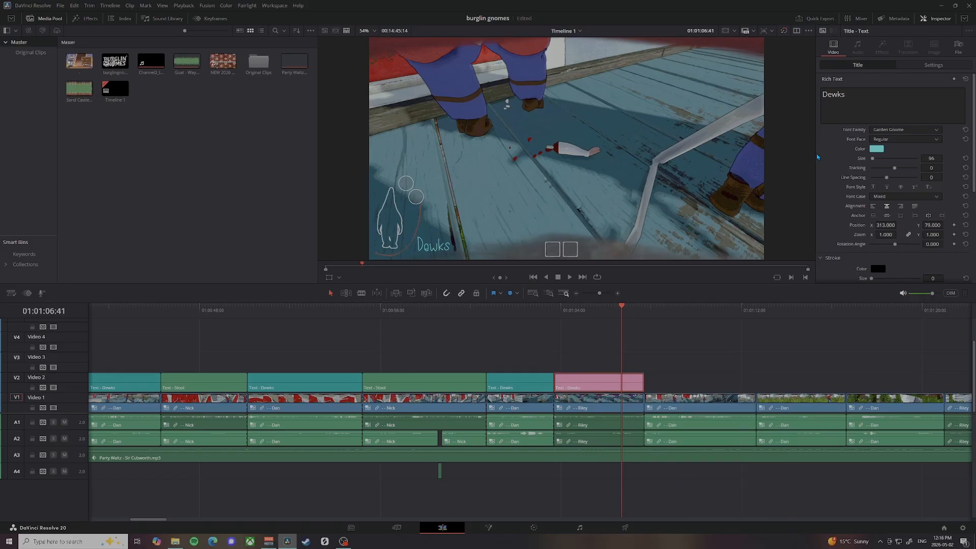
Step: Replace the pink title clip's text with "Bum"
click(859, 97)
drag(858, 97, 824, 99)
text(Bum)
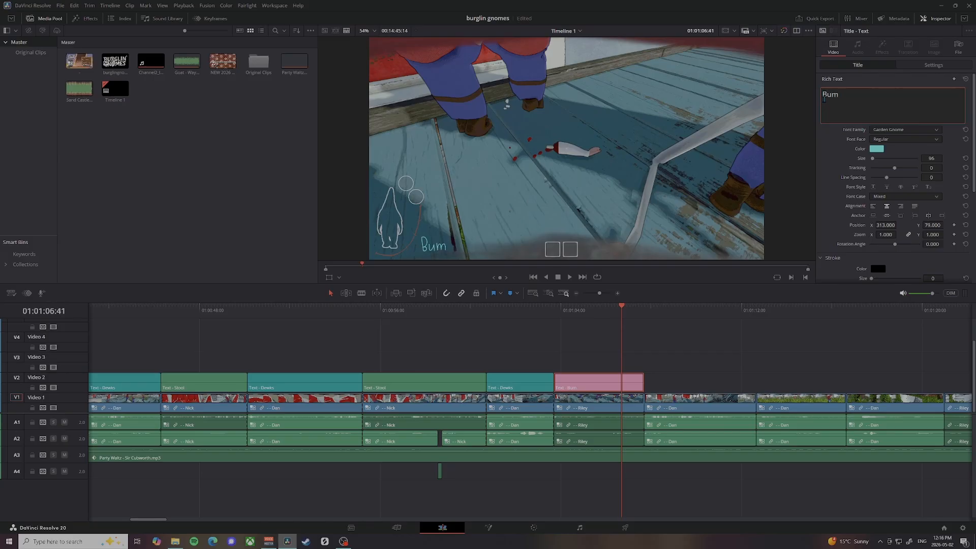
Step: Change the Bum title's text colour to the saved magenta custom colour and check it in the footage
click(876, 149)
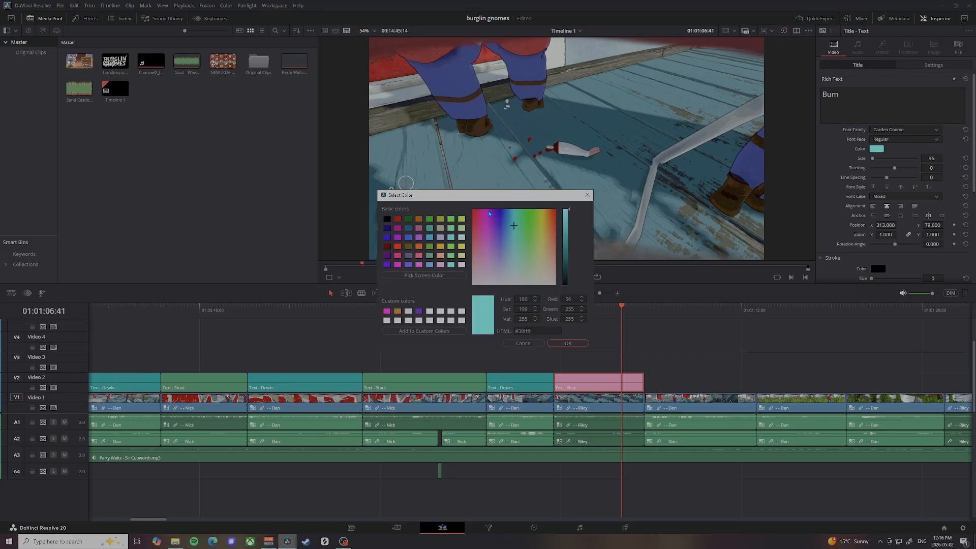
click(482, 223)
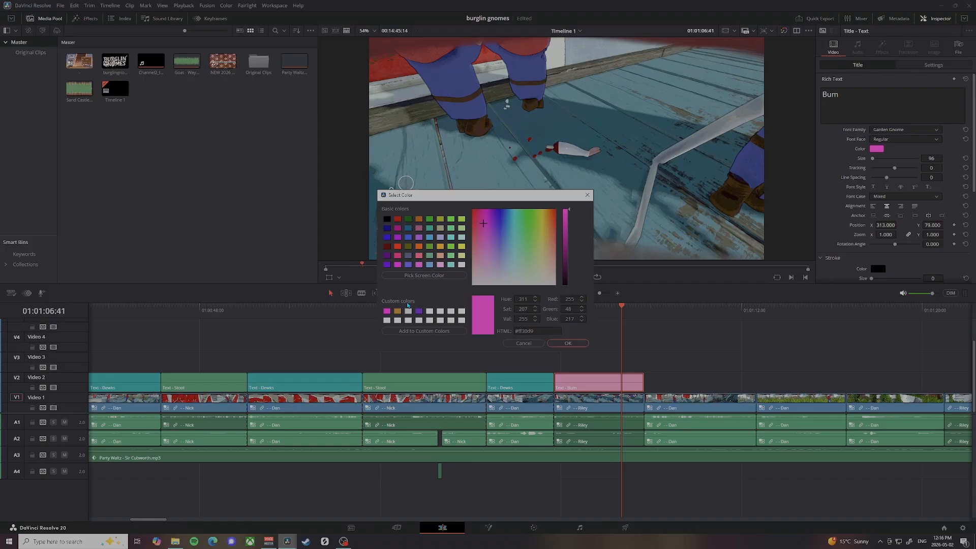
click(386, 311)
click(551, 344)
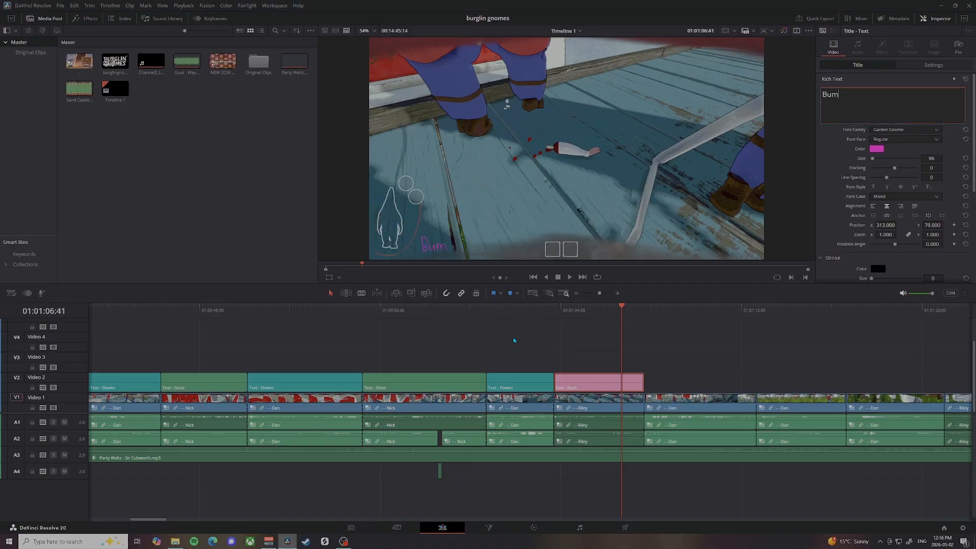
click(519, 318)
click(587, 316)
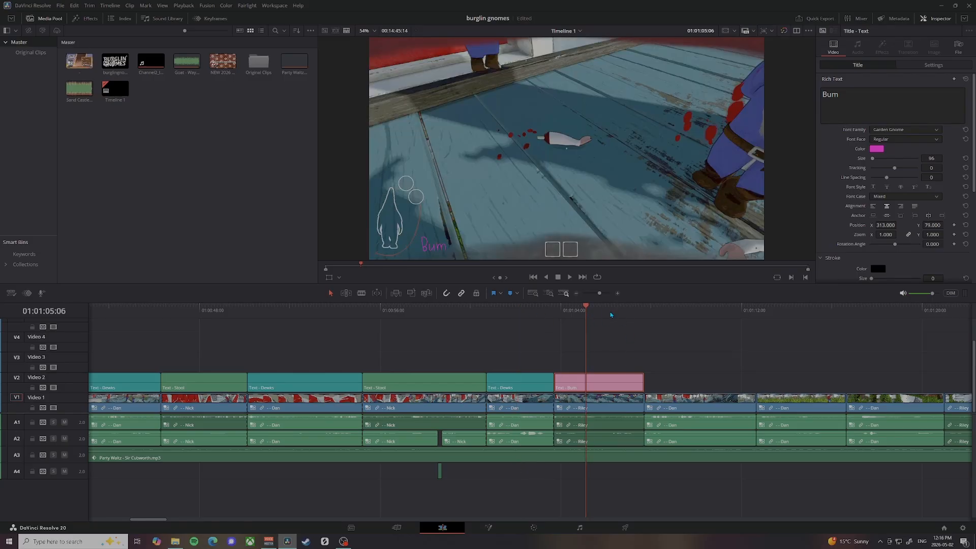
Step: Duplicate the last Dewks title on Video 2 at 01:01:07:42 and extend it over three clips to 01:01:20:59
key(Down)
click(520, 386)
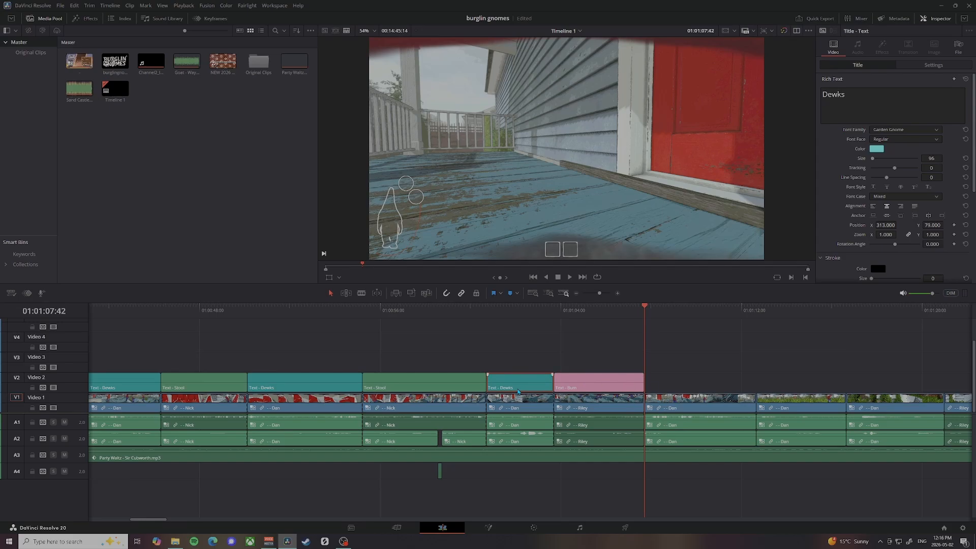
key(ctrl+v)
drag(706, 381, 756, 382)
scroll(742, 362, right, 3)
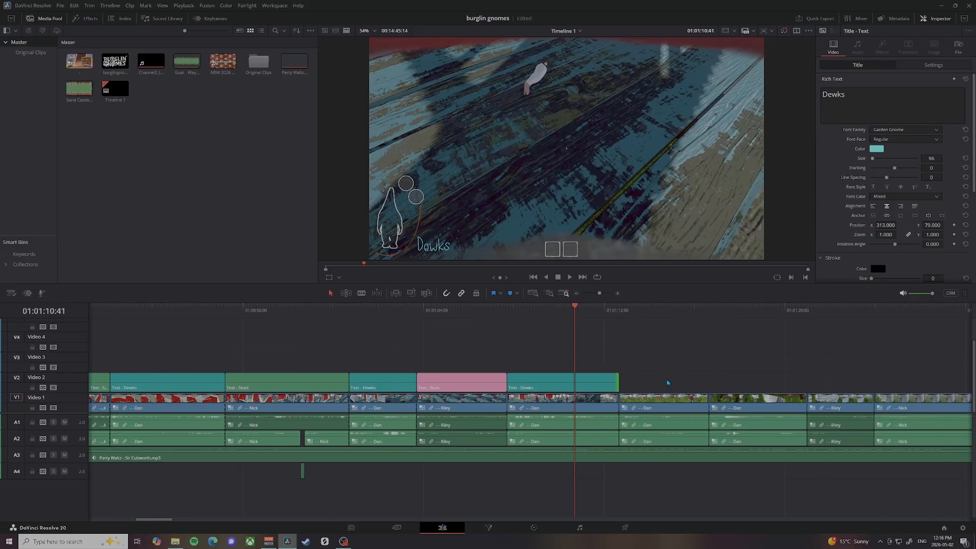
drag(615, 384, 803, 388)
Step: Duplicate the Bum title at 01:01:20:59 and trim it to the end of the clip below at 01:01:23:58
click(807, 312)
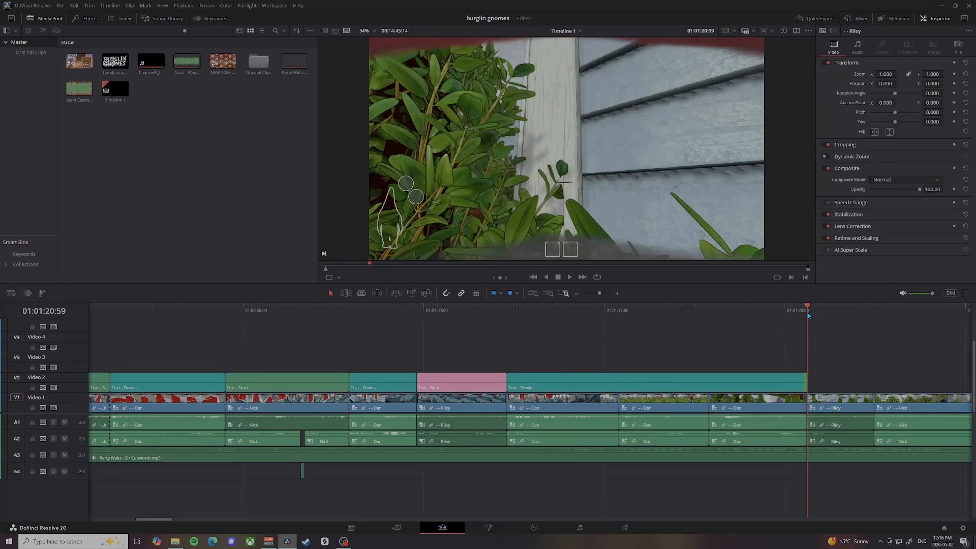
click(491, 381)
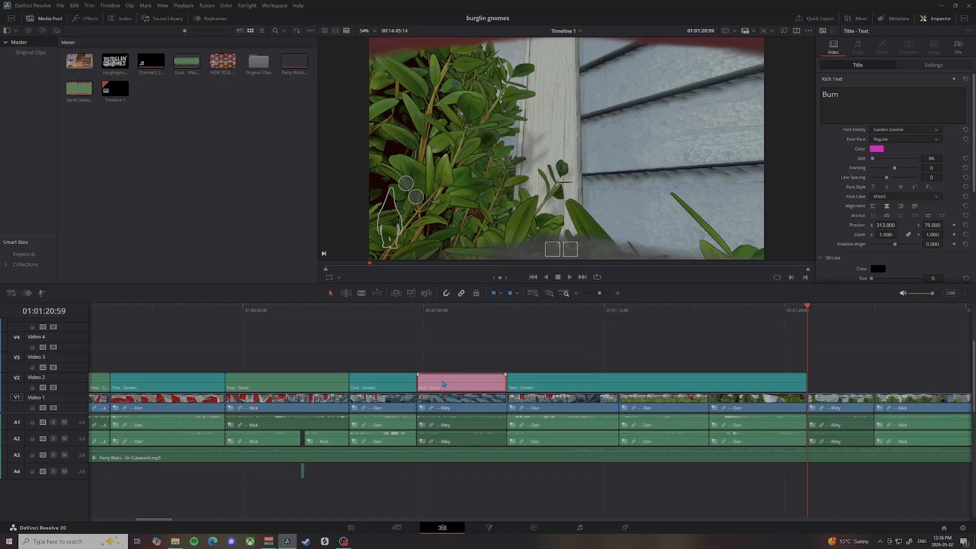
key(ctrl+v)
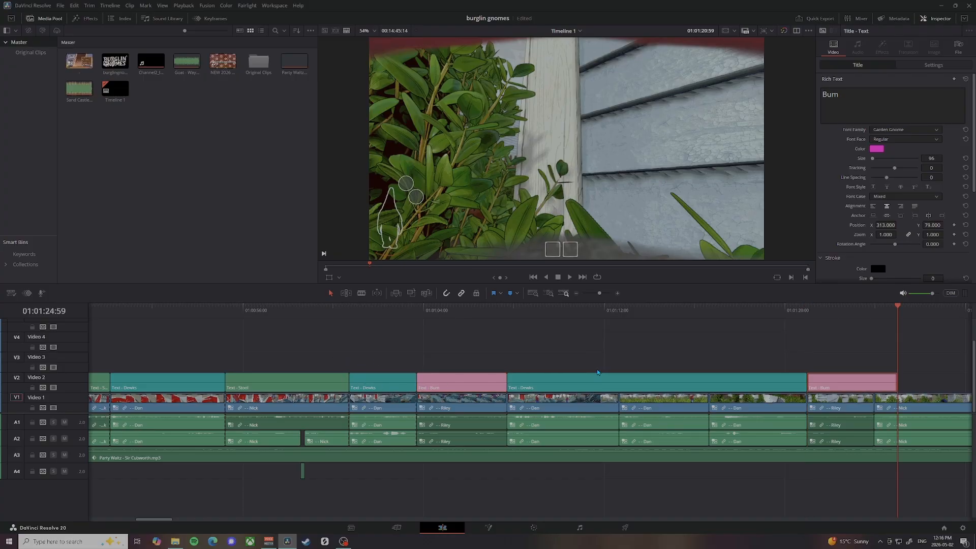
scroll(839, 377, right, 3)
drag(757, 379, 732, 374)
Step: Duplicate the last Stool title at 01:01:23:58 and extend it to the end of the clip below at 01:01:30:28
click(738, 316)
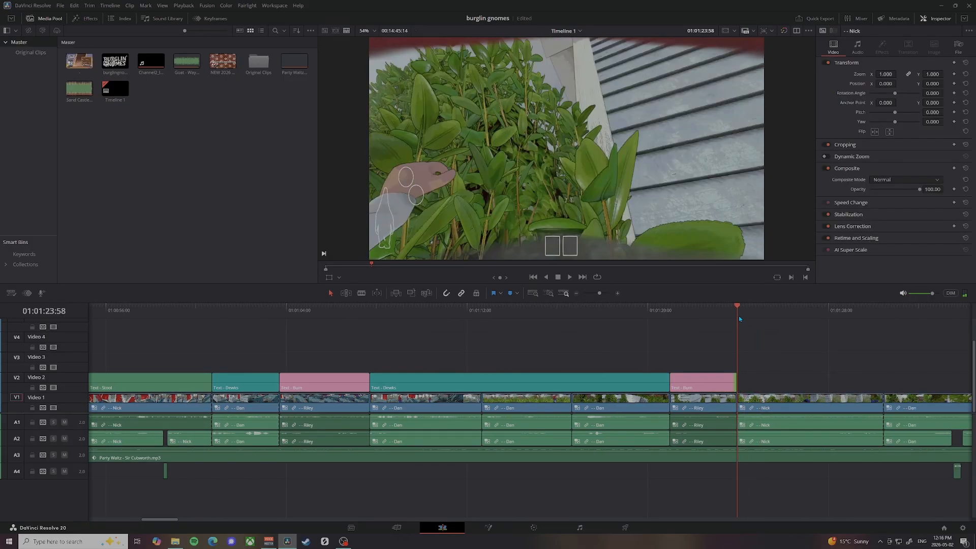
scroll(734, 381, up, 5)
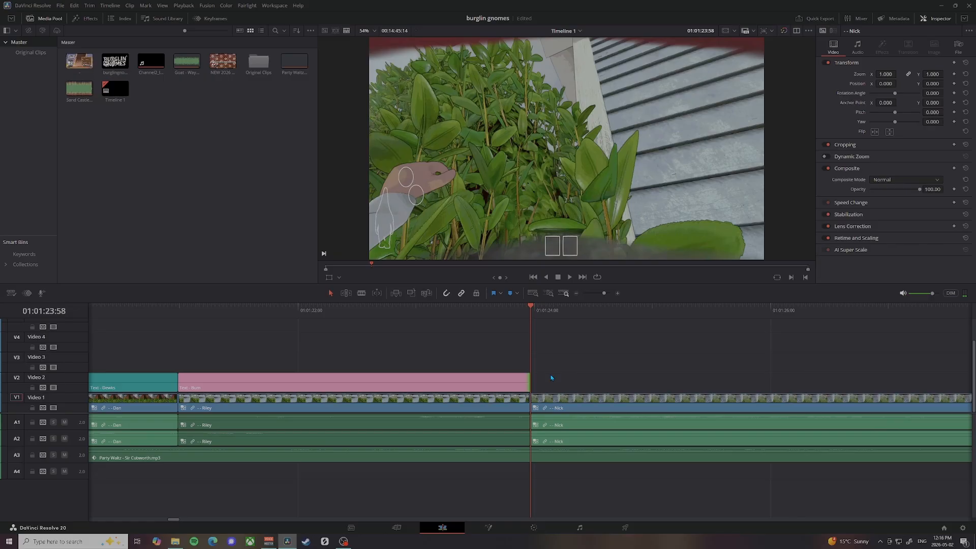
scroll(555, 380, left, 10)
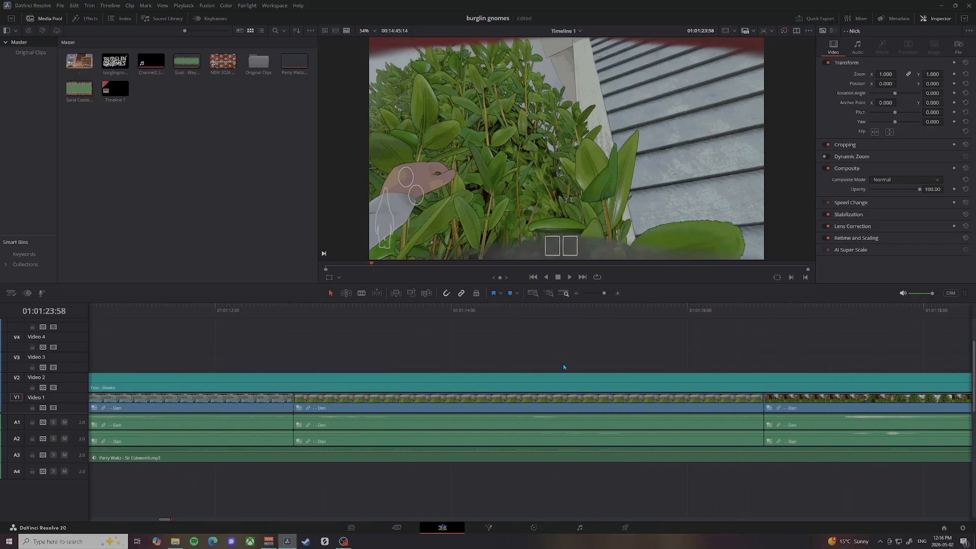
scroll(563, 367, left, 10)
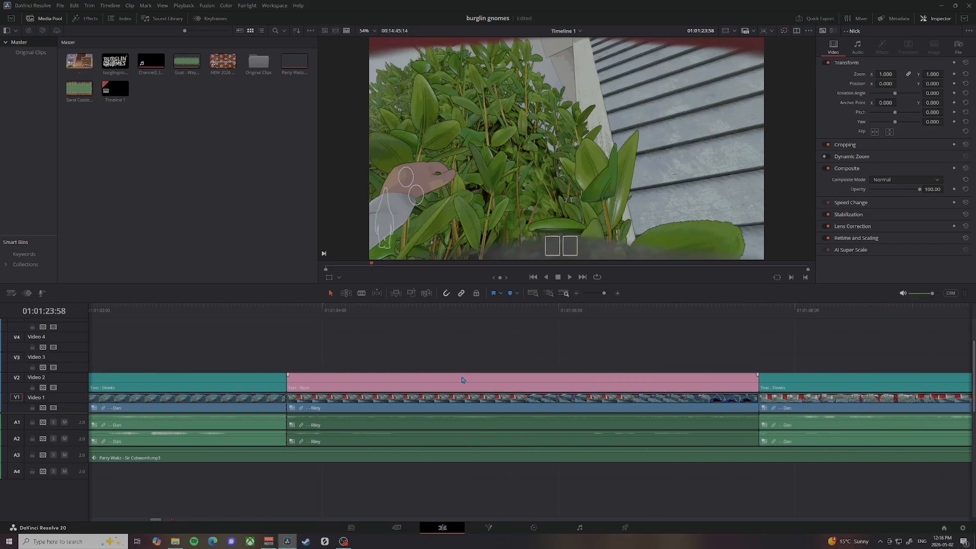
scroll(461, 379, left, 3)
scroll(450, 381, left, 2)
click(439, 384)
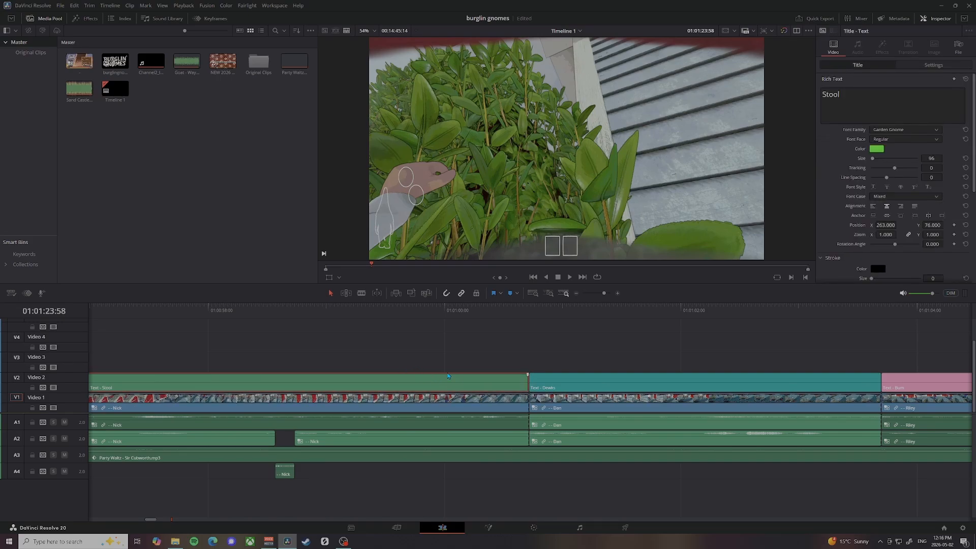
key(ctrl+v)
scroll(410, 360, left, 4)
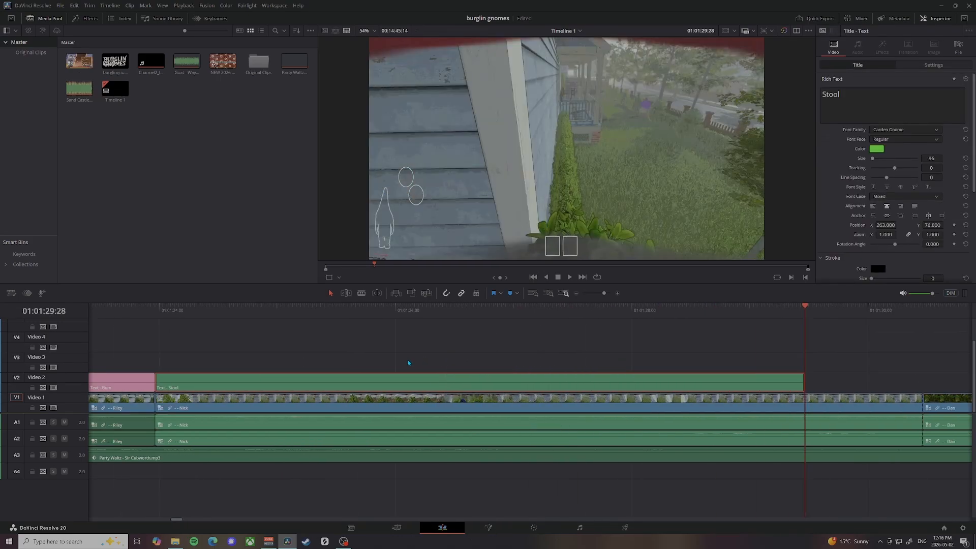
scroll(408, 363, down, 5)
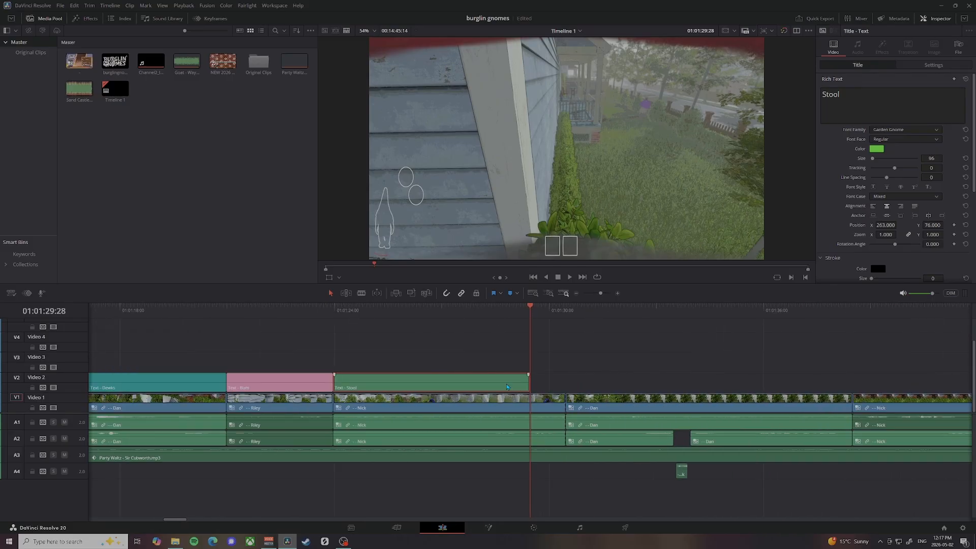
drag(526, 385, 564, 385)
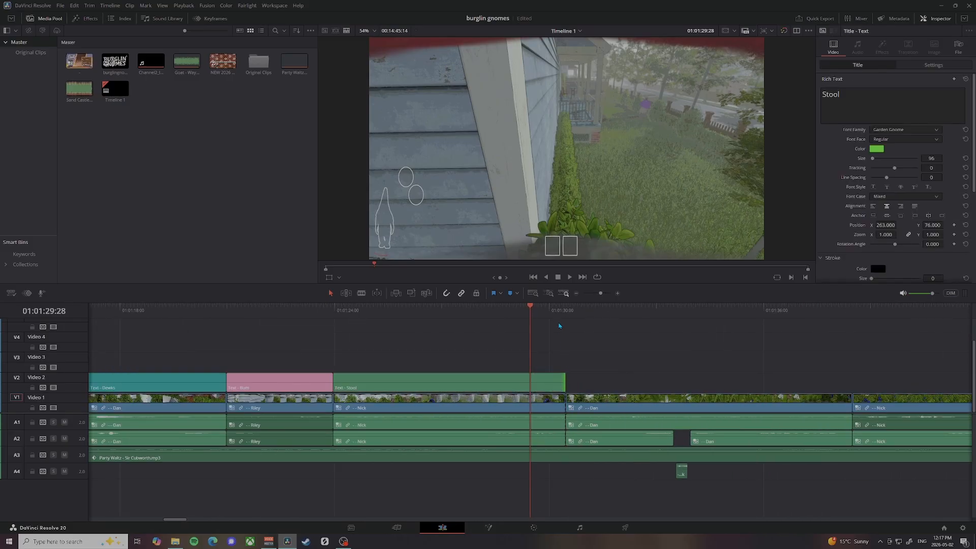
Step: Duplicate the last Dewks title at 01:01:30:28 and trim it to the end of the clip below at 01:01:38:29
click(566, 312)
click(603, 424)
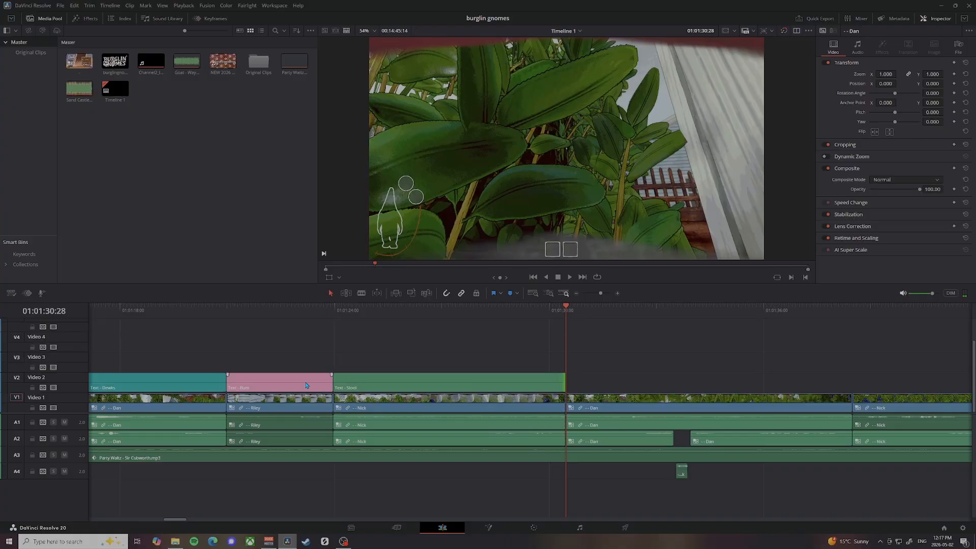
scroll(379, 387, left, 3)
scroll(481, 404, right, 2)
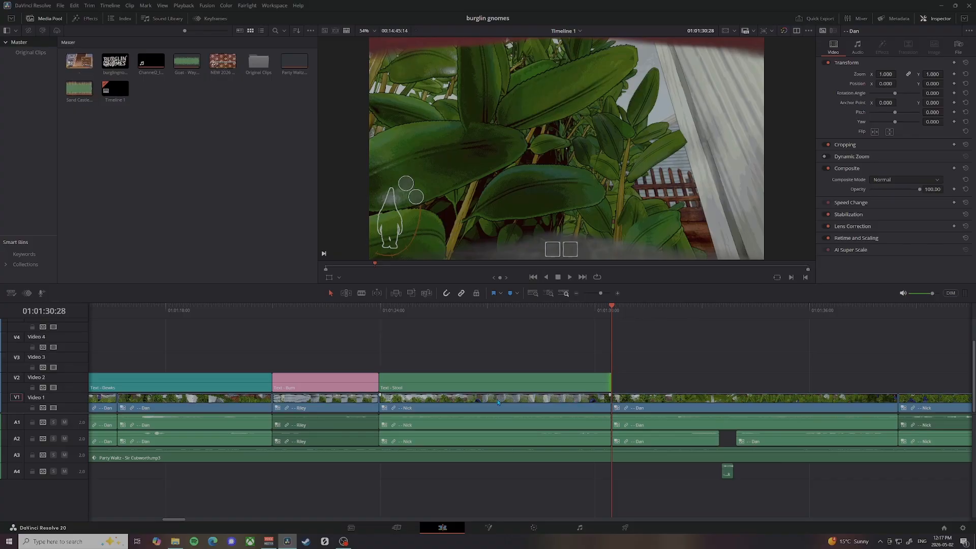
scroll(405, 389, left, 6)
click(394, 388)
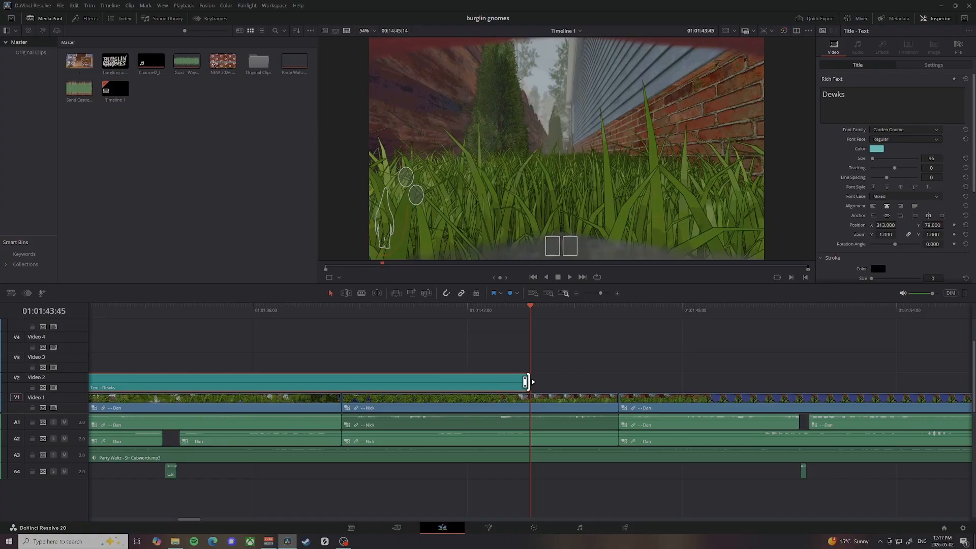
drag(527, 382, 341, 382)
Step: Duplicate the last Bum title at 01:01:38:29 and extend it to the end of the clip below at 01:01:46:14
click(342, 315)
scroll(358, 389, left, 3)
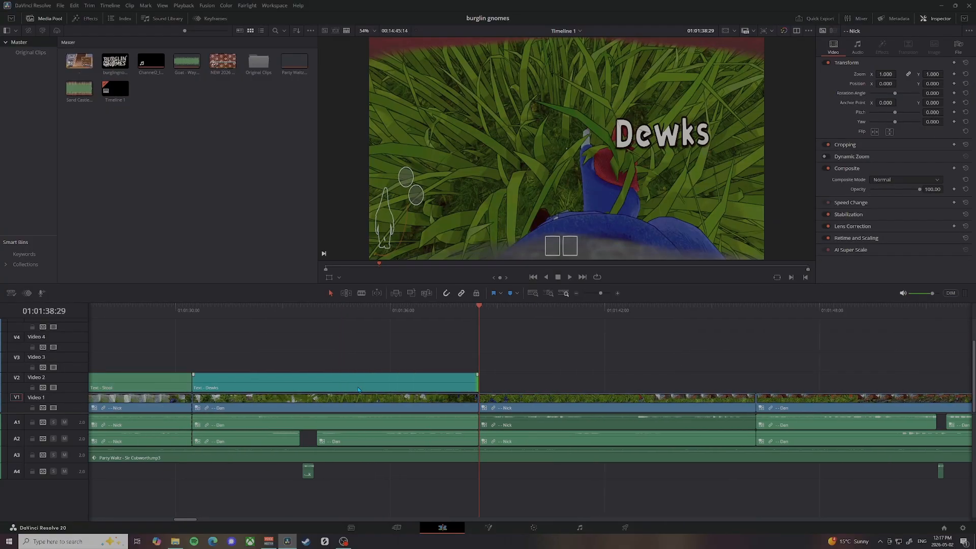
scroll(423, 395, left, 7)
click(242, 384)
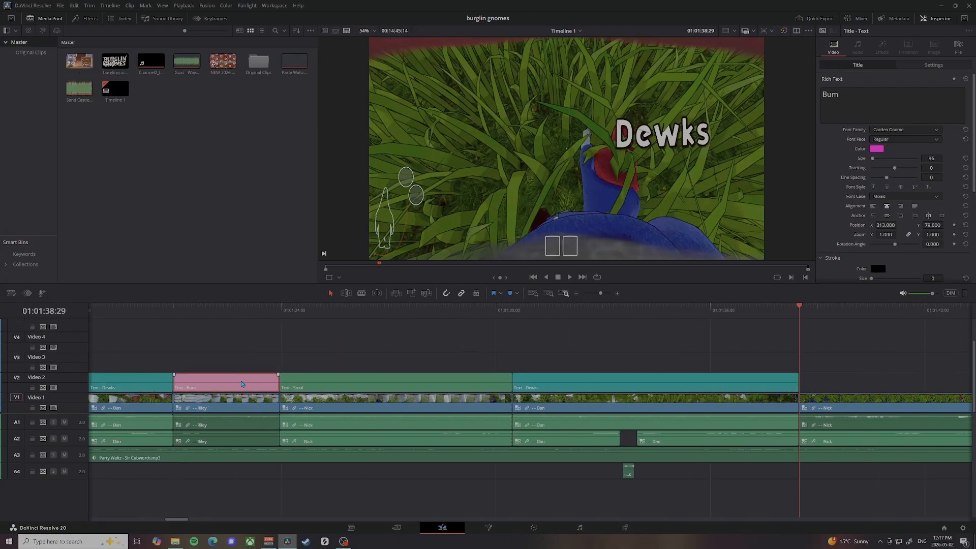
key(ctrl+c)
key(ctrl+v)
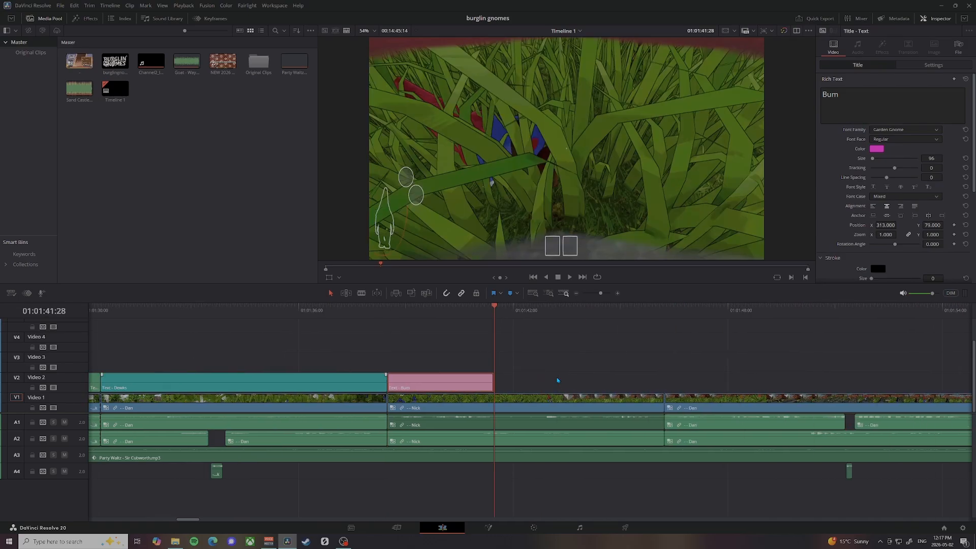
drag(494, 385, 663, 384)
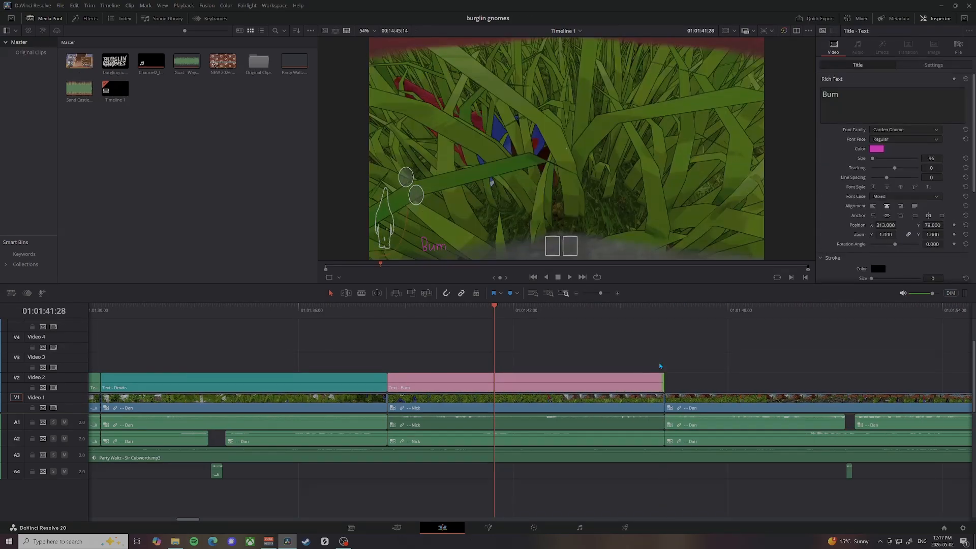
Step: Duplicate the last Dewks title at 01:01:46:14 and extend it over the two clips below to 01:02:04:03
click(658, 312)
drag(658, 312, 664, 312)
click(309, 390)
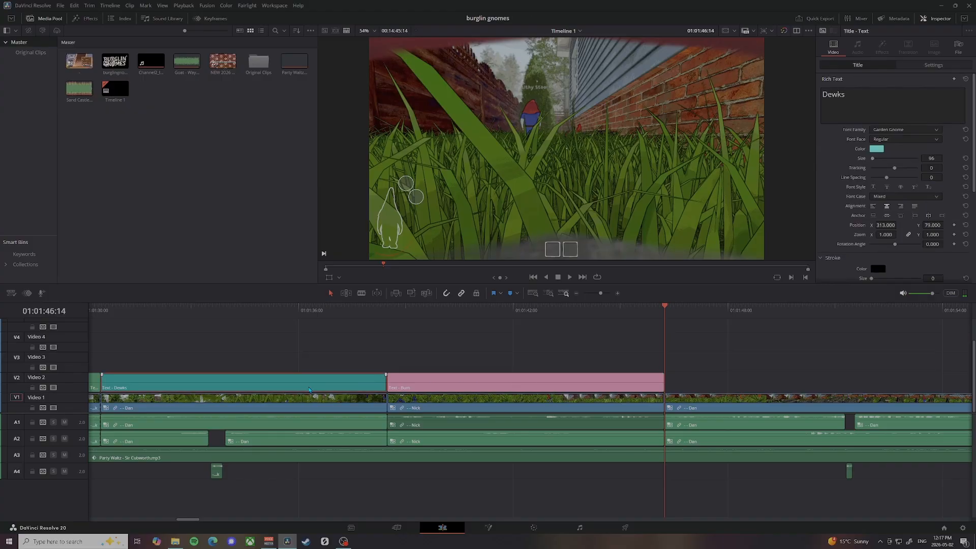
key(ctrl+c)
key(ctrl+v)
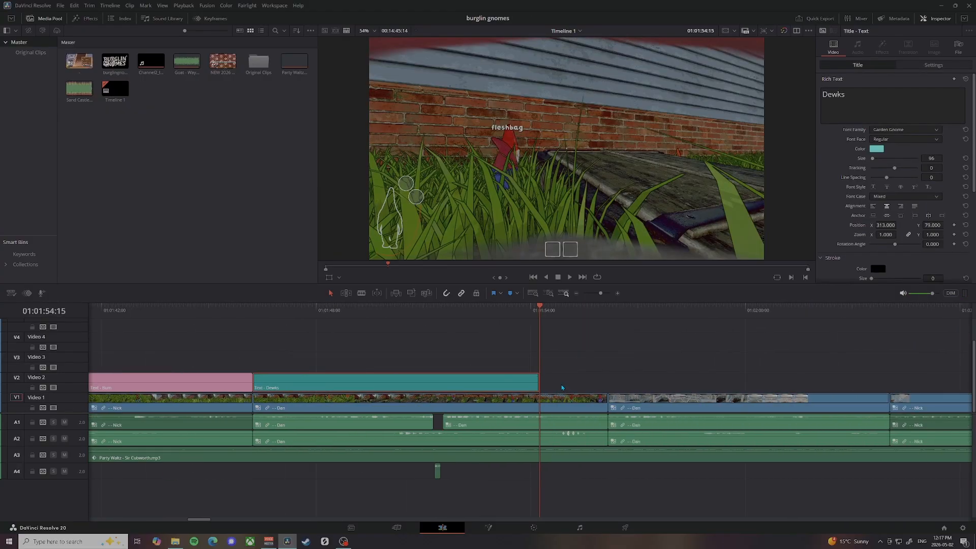
drag(535, 382, 890, 380)
Step: Duplicate the last Stool title at 01:02:04:03 and extend it over the two clips below to 01:02:14:22
key(Down)
scroll(323, 371, left, 3)
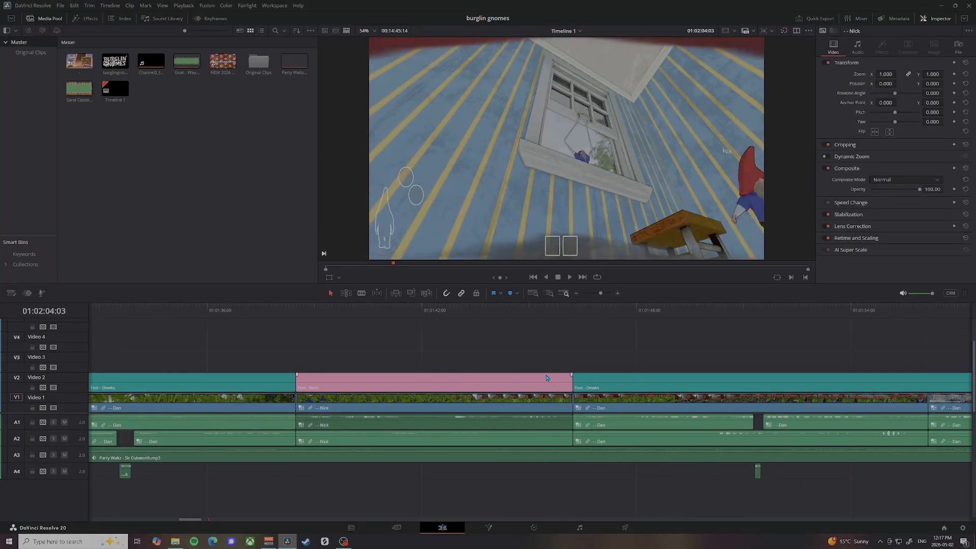
scroll(546, 377, right, 5)
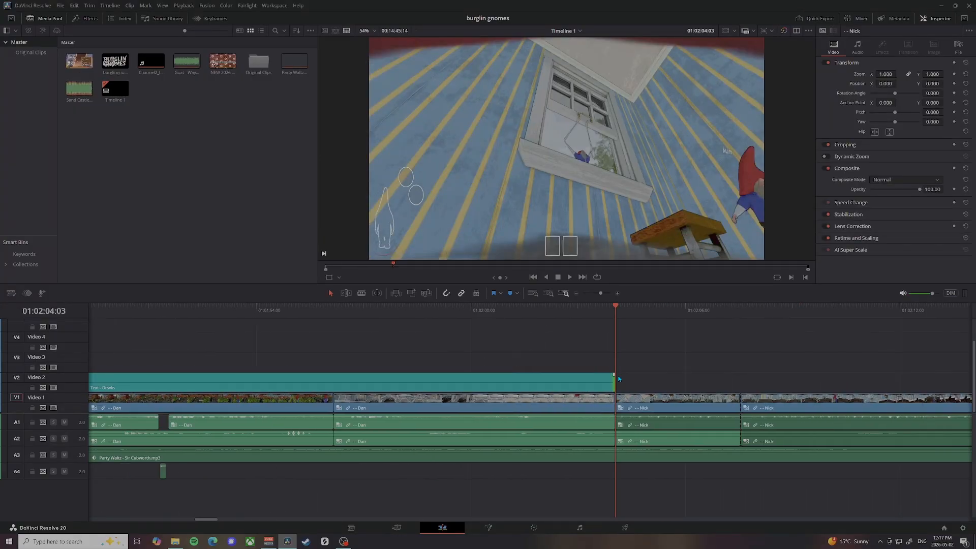
scroll(371, 382, left, 10)
click(372, 384)
key(ctrl+c)
key(ctrl+v)
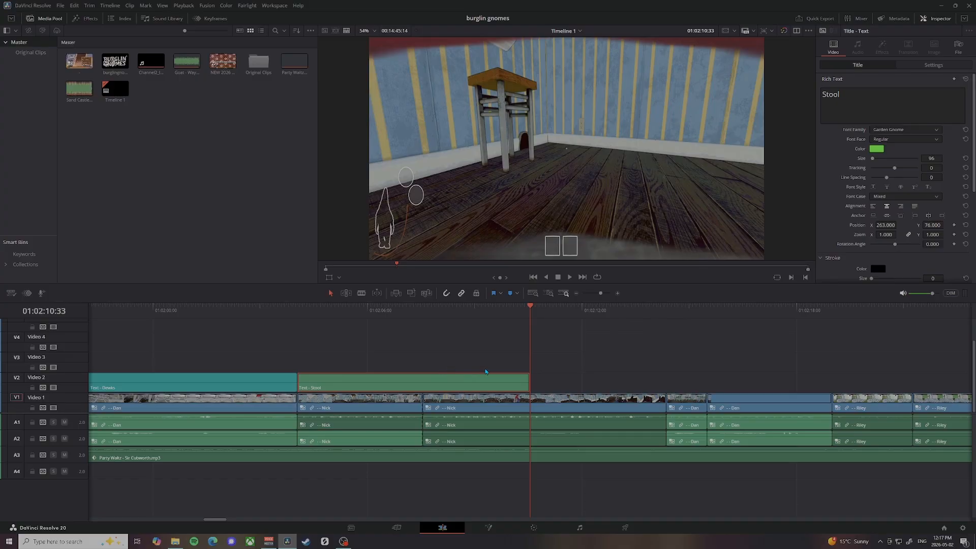
drag(528, 382, 666, 381)
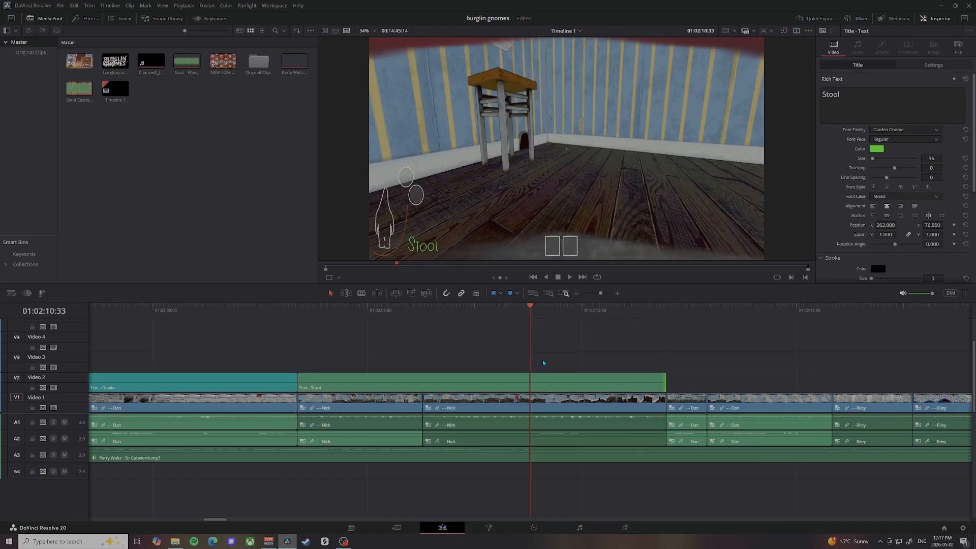
Step: Duplicate the last Dewks title at 01:02:14:22 and trim it to the end of the second clip below at 01:02:19:00
scroll(439, 334, right, 2)
click(529, 315)
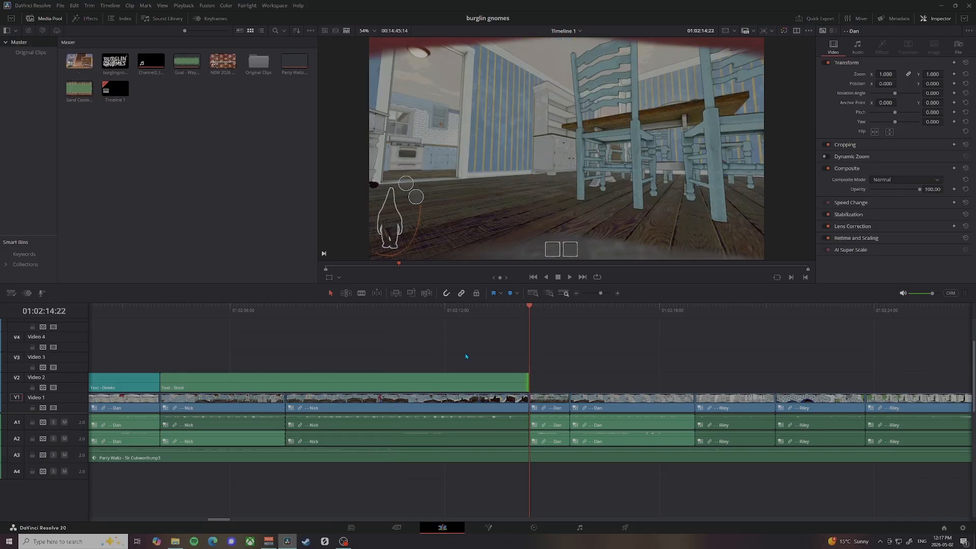
scroll(468, 351, left, 3)
click(350, 381)
key(ctrl+c)
key(ctrl+v)
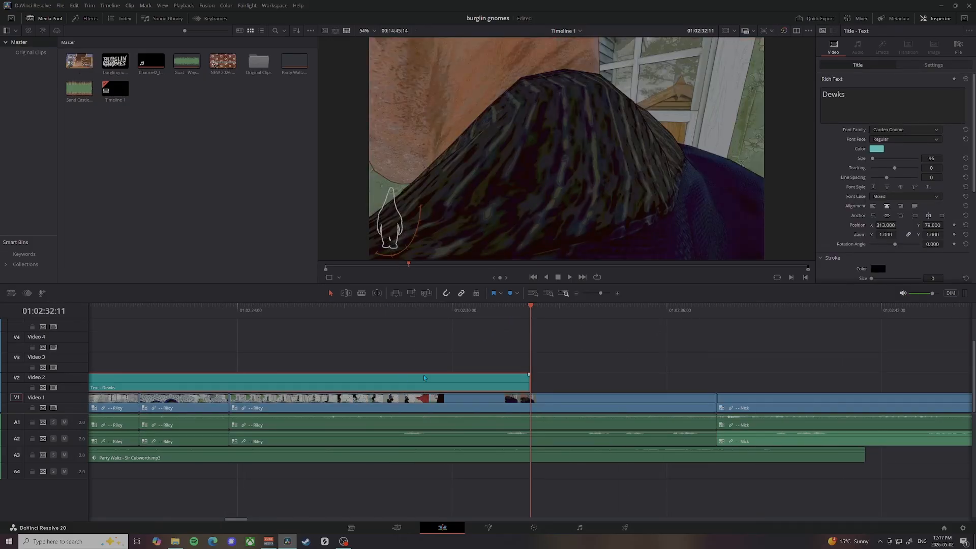
drag(528, 381, 299, 379)
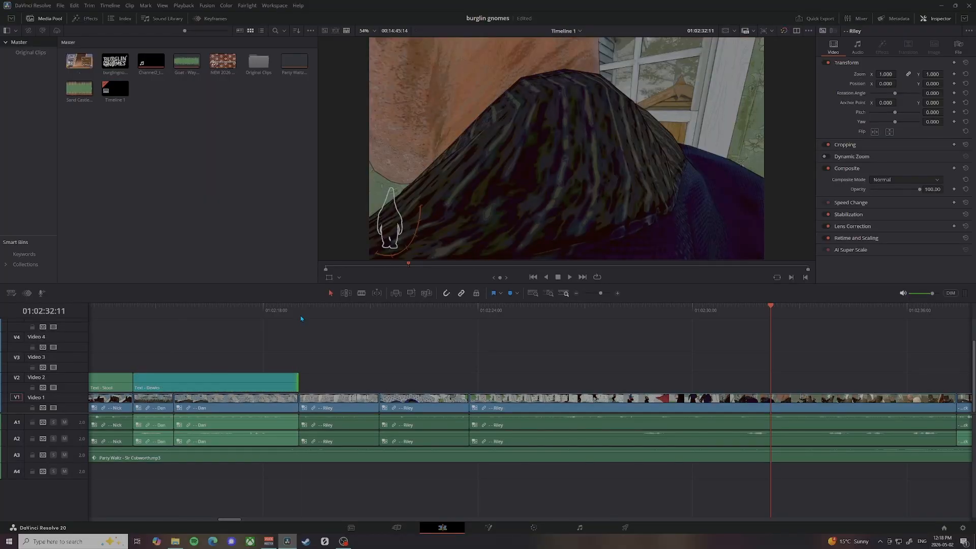
Step: Duplicate the last Bum title at 01:02:19:00 and extend it over the three clips below to 01:02:37:23
click(300, 311)
scroll(272, 374, left, 3)
scroll(254, 383, left, 10)
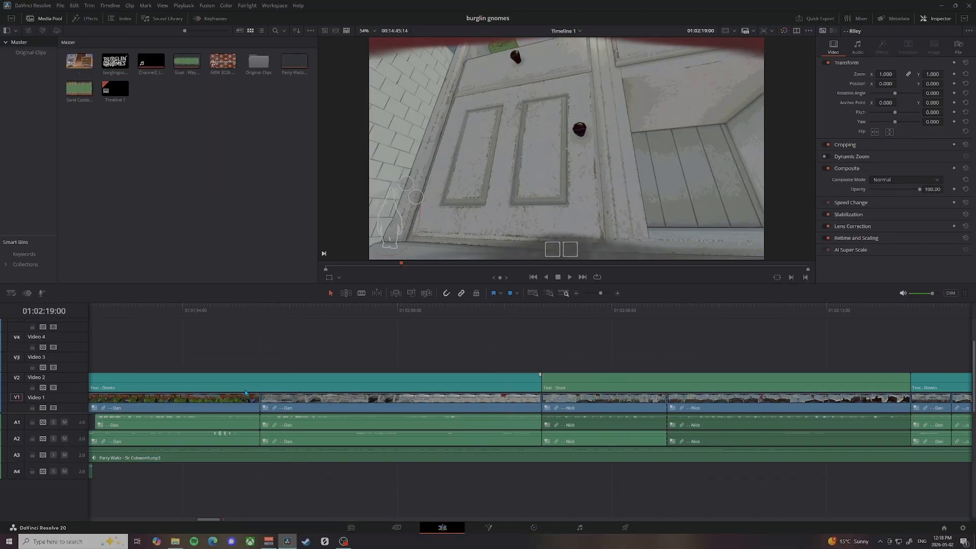
click(244, 388)
key(ctrl+v)
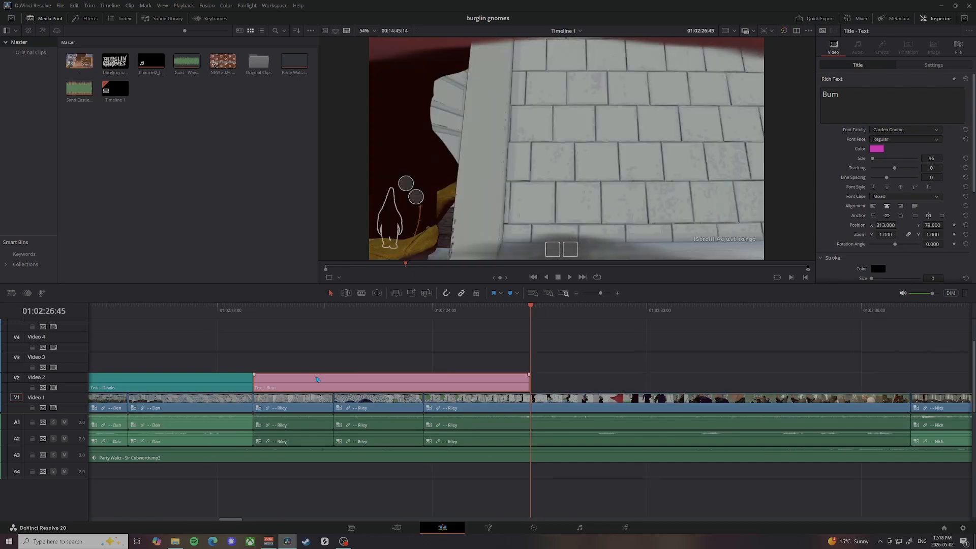
drag(526, 382, 909, 377)
Step: Duplicate the last Stool title at 01:02:37:23 and trim it to the end of the clip below at 01:02:47:26
key(Down)
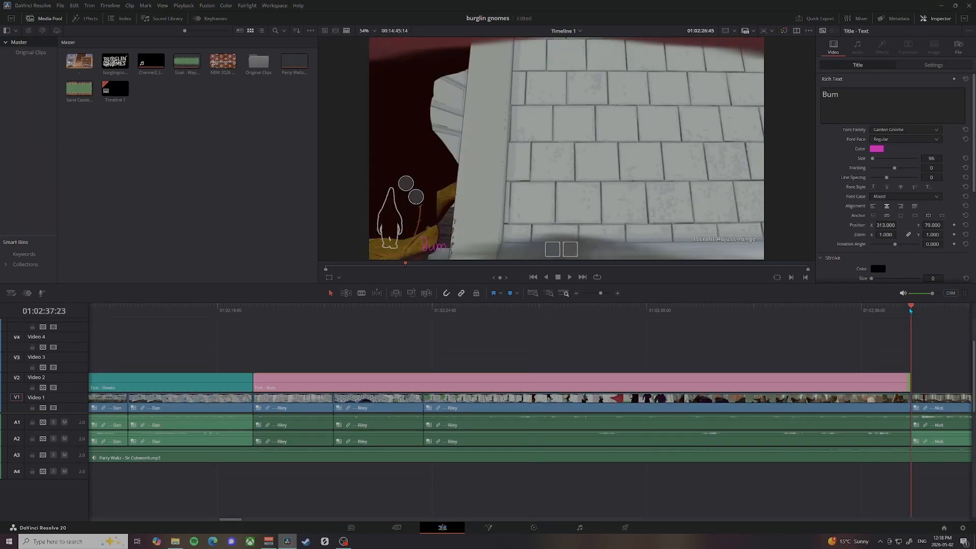
scroll(676, 382, right, 2)
scroll(548, 365, left, 3)
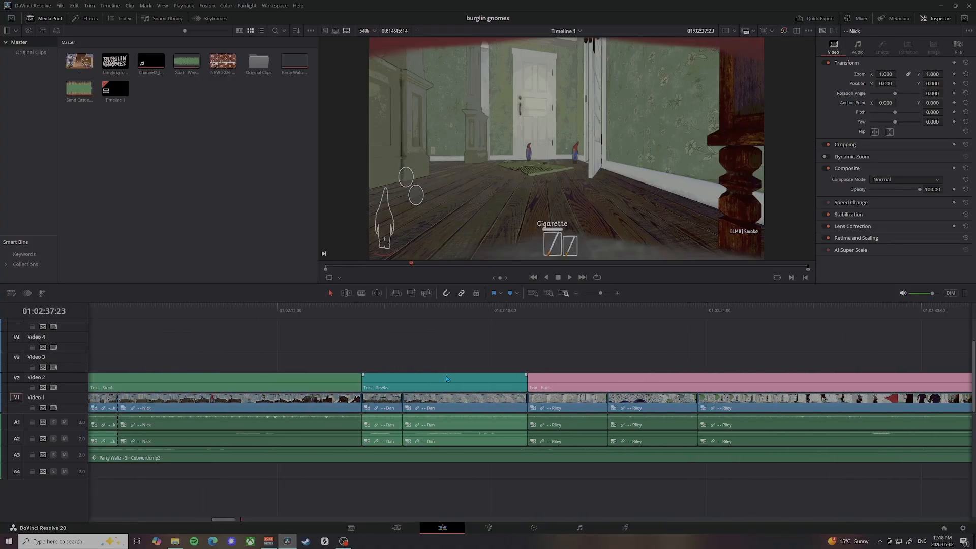
click(323, 382)
key(ctrl+c)
key(ctrl+v)
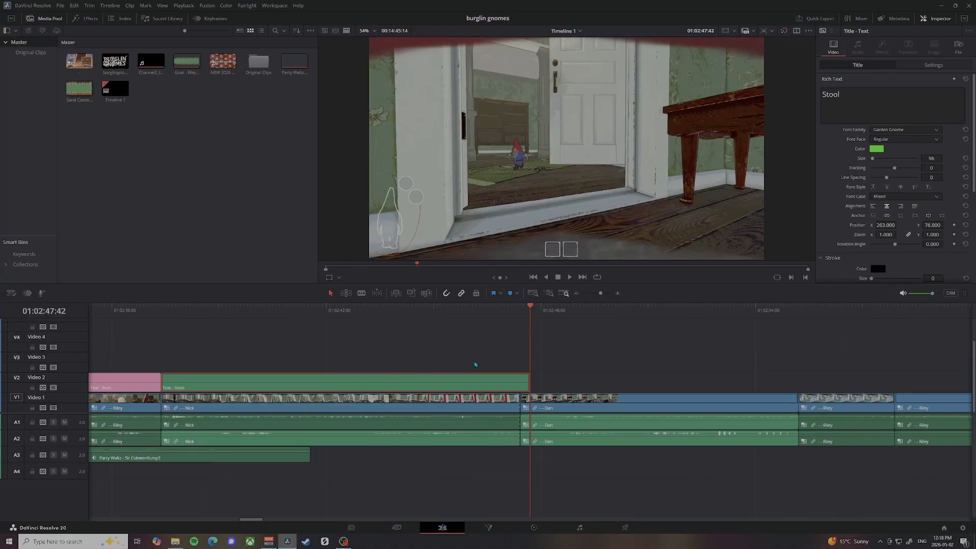
drag(528, 383, 517, 382)
Step: Duplicate the last Dewks title at 01:02:47:26 and extend it to the end of the clip below at 01:02:55:13
drag(516, 312, 521, 316)
scroll(362, 373, left, 5)
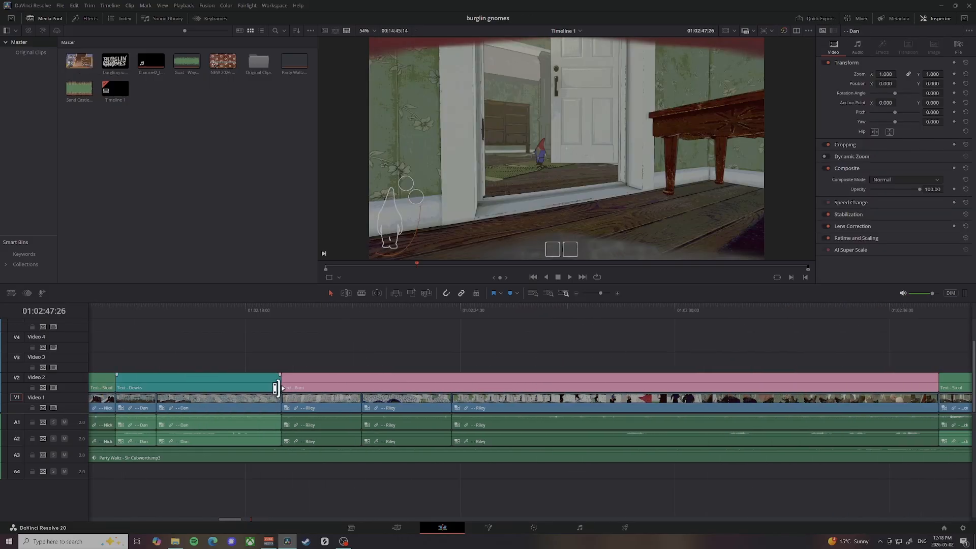
click(264, 386)
key(ctrl+c)
key(ctrl+v)
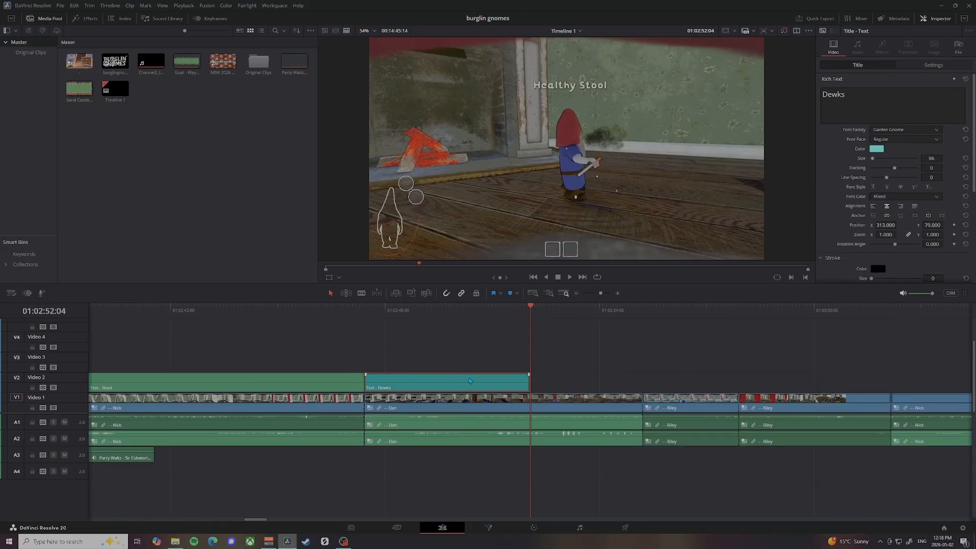
drag(524, 385, 643, 379)
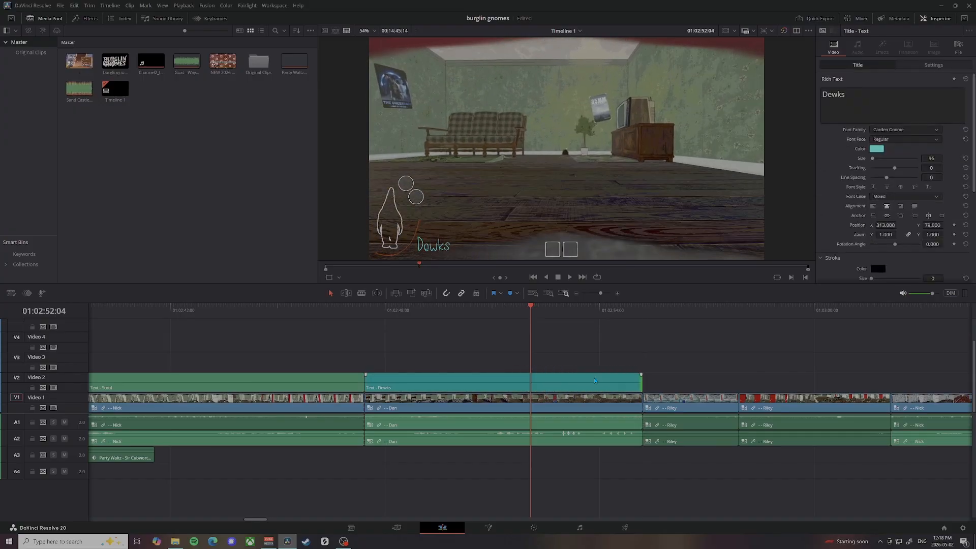
Step: Duplicate the last Bum title at 01:02:55:13 and trim it to the end of the second clip below at 01:03:02:09
scroll(557, 376, up, 3)
scroll(557, 377, down, 8)
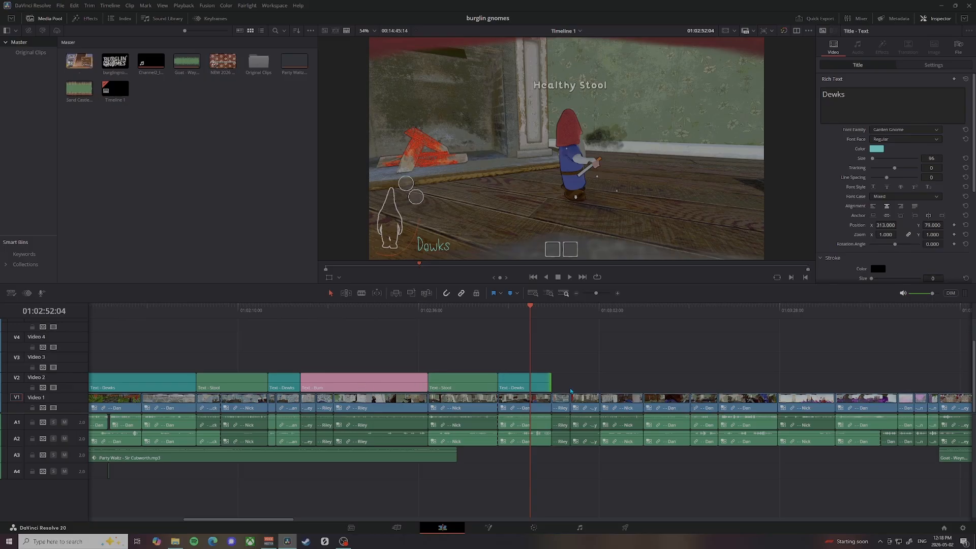
key(Down)
click(347, 387)
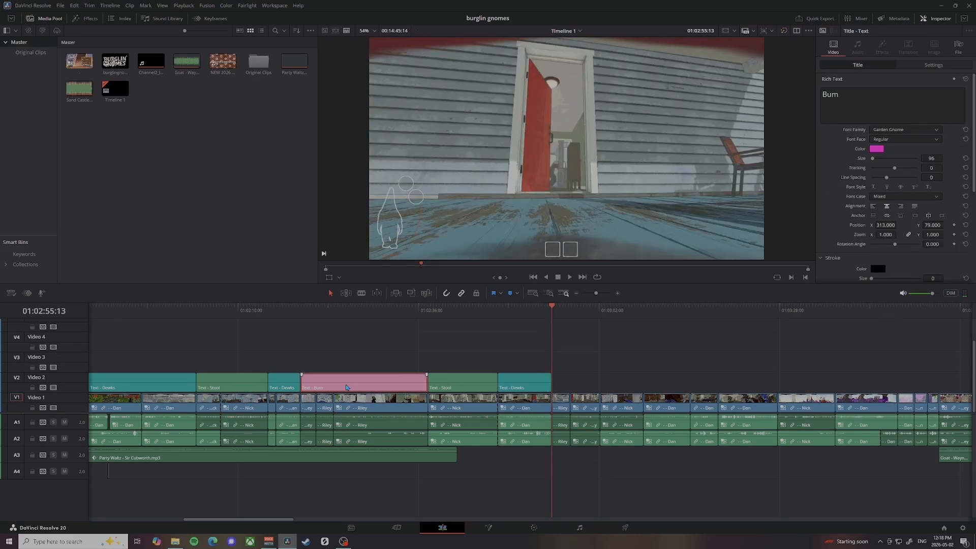
key(ctrl+c)
key(ctrl+v)
drag(677, 384, 600, 382)
Step: Duplicate the last Stool title at 01:03:02:09 and trim it to the end of the clip below
click(601, 310)
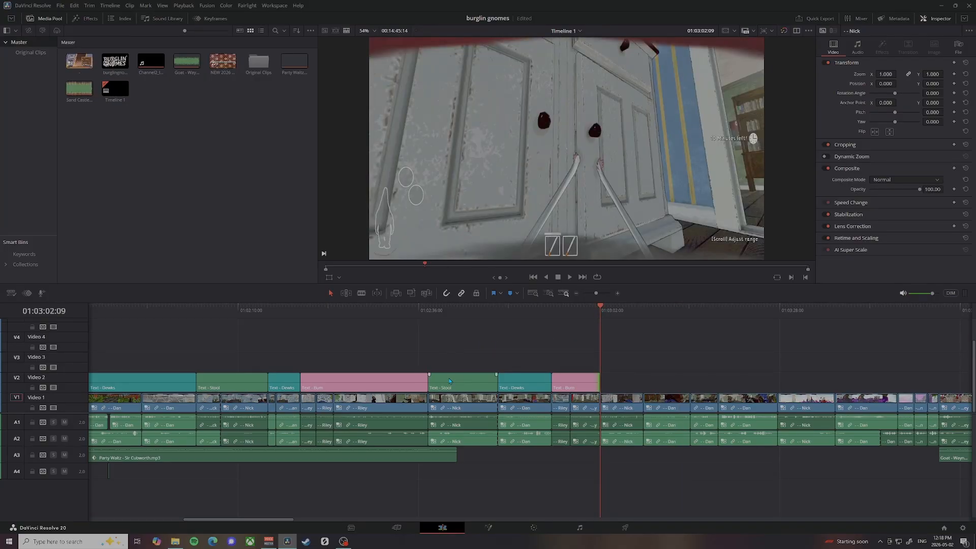
click(450, 381)
key(ctrl+c)
key(ctrl+v)
Step: Duplicate the last Dewks title over the next three clips and add a Stool title over the clip that follows them
click(650, 317)
click(643, 316)
click(525, 381)
key(ctrl+c)
key(ctrl+v)
scroll(601, 377, right, 2)
drag(604, 381, 686, 383)
click(685, 315)
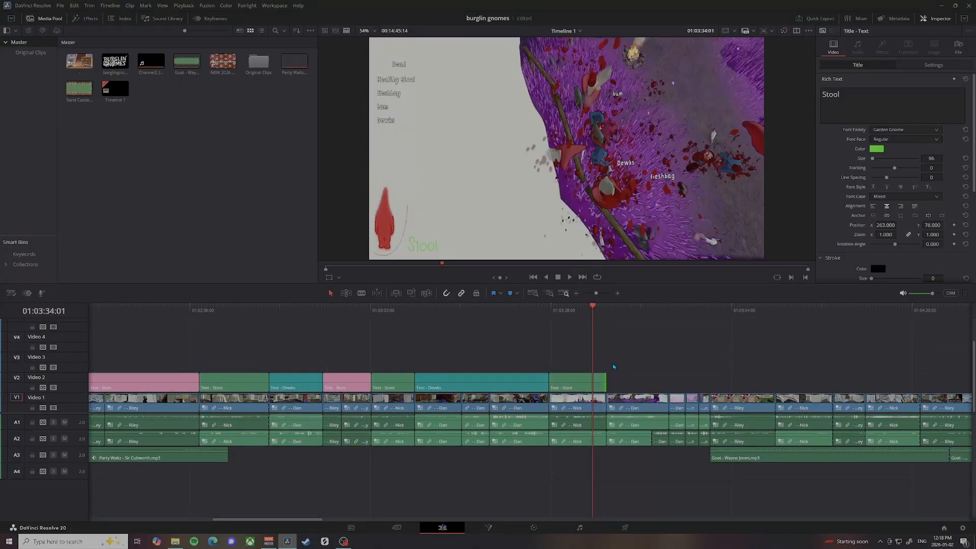
Step: Duplicate the last Dewks title after the newest Stool title and extend it to the start of the Goat music clip
click(606, 314)
click(447, 382)
key(ctrl+c)
key(ctrl+v)
scroll(528, 381, right, 3)
drag(602, 381, 573, 381)
Step: Play through the clips under the last Dewks title and trim its end back to 01:03:42:35
drag(575, 311, 535, 312)
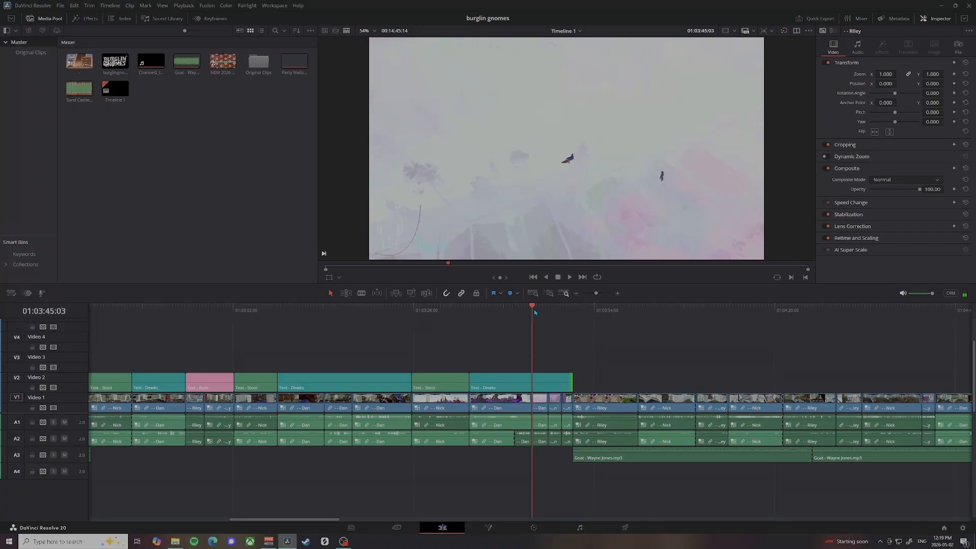
drag(572, 382, 531, 382)
key(space)
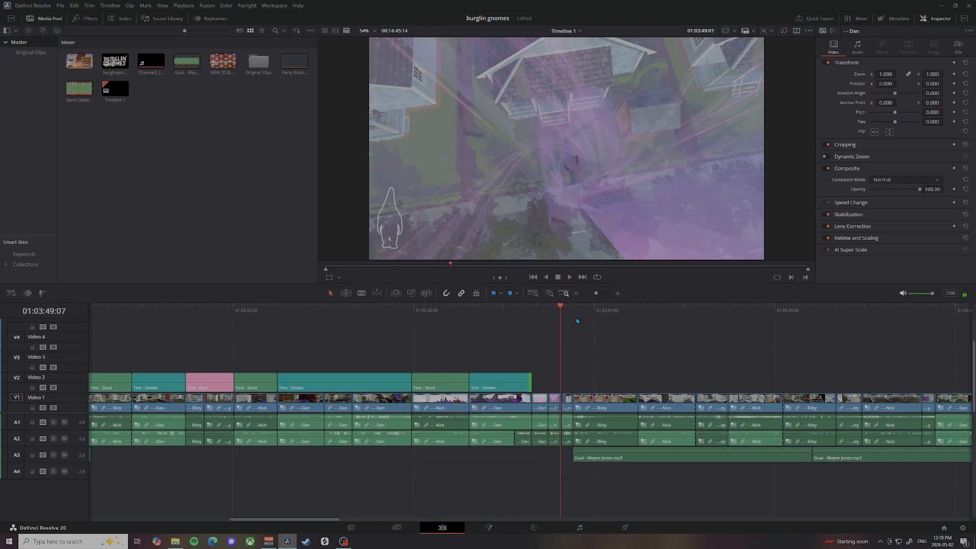
drag(563, 311, 512, 314)
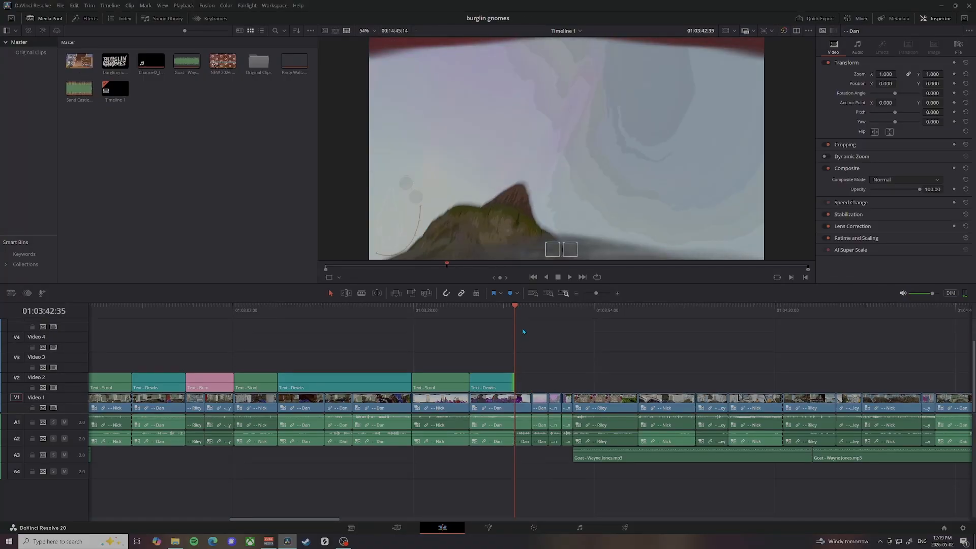
Step: Duplicate the last Bum title at the start of the Goat music and extend it to the end of the clip below
click(573, 310)
click(218, 382)
key(ctrl+c)
key(ctrl+v)
drag(620, 384, 637, 384)
Step: Place a copy of the last Stool title directly after the new Bum title, over the next single clip
key(Down)
click(440, 382)
key(ctrl+c)
key(ctrl+v)
Step: Duplicate the last Bum title after that Stool title and trim it to the short clip below
click(610, 382)
key(ctrl+c)
key(ctrl+v)
drag(713, 383, 678, 382)
Step: Duplicate the last Stool title after the short Bum title, over the clip that follows
key(Up)
click(534, 382)
key(ctrl+c)
key(ctrl+v)
Step: Duplicate the last Bum title after the newest Stool title, over the next two clips
click(575, 382)
key(ctrl+c)
key(ctrl+v)
Step: Duplicate the last Stool title at the end of the two-clip Bum title, over the single clip that follows
key(Down)
key(Down)
click(566, 380)
key(ctrl+c)
key(ctrl+v)
Step: Scrub back through the edit up to 01:03:55:44 to check the name titles against the clips
drag(676, 309, 395, 331)
scroll(376, 330, left, 3)
drag(232, 310, 209, 309)
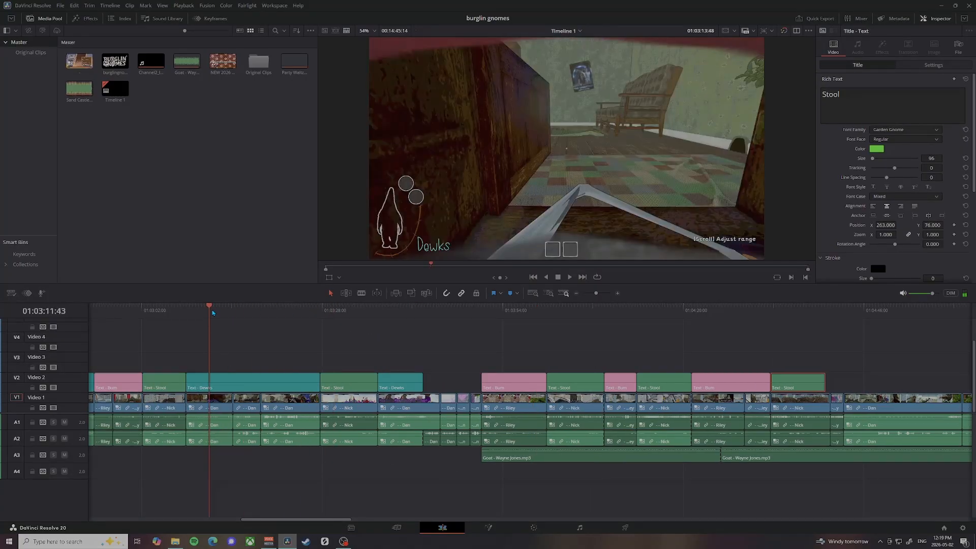
scroll(237, 320, left, 3)
drag(346, 310, 653, 312)
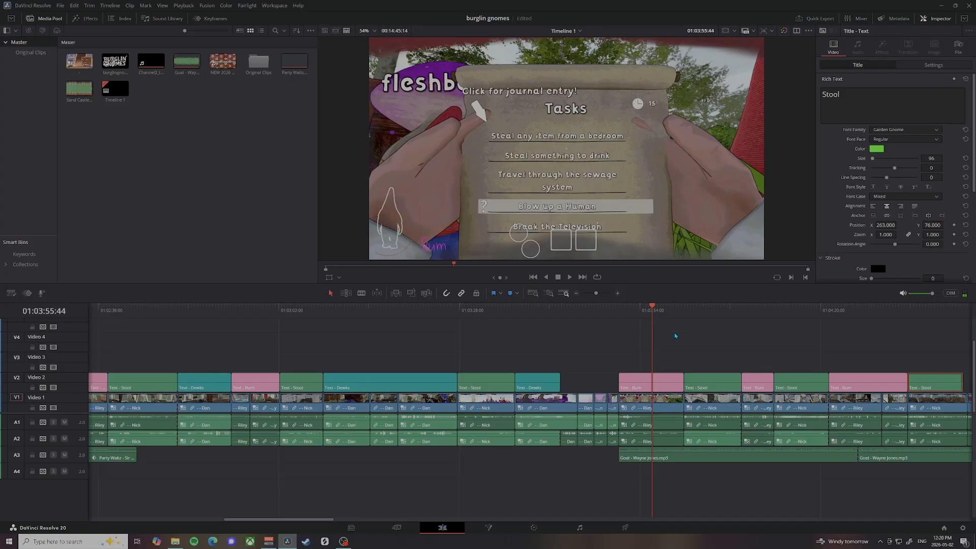
scroll(639, 340, right, 10)
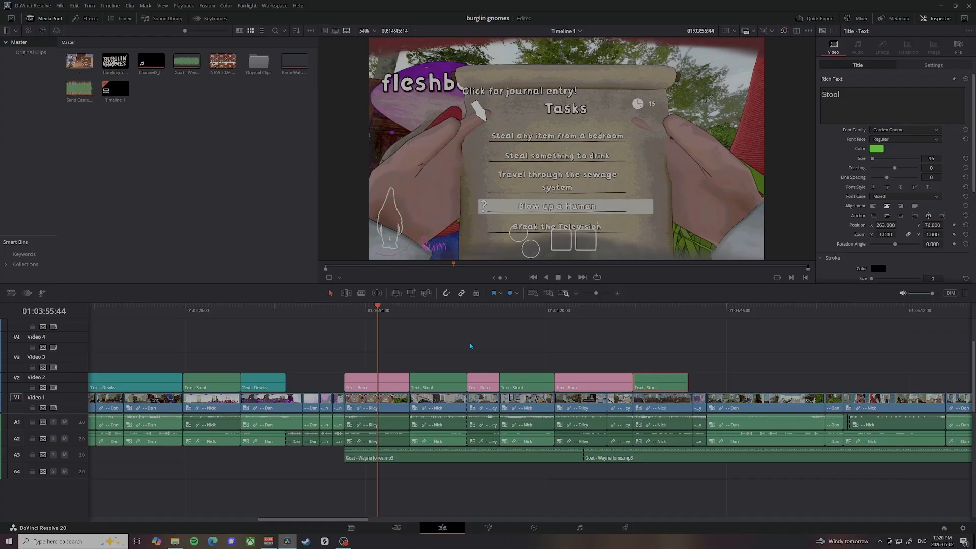
Step: Extend the last Stool title to its clip's end, and continue with a Bum title over the next clip and a Dewks title over the following two
click(677, 308)
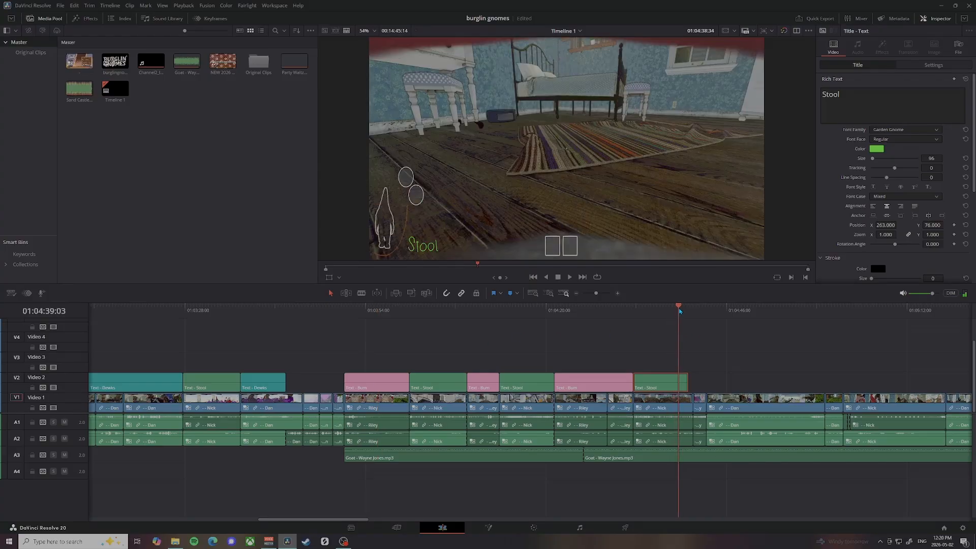
scroll(610, 335, right, 5)
click(543, 311)
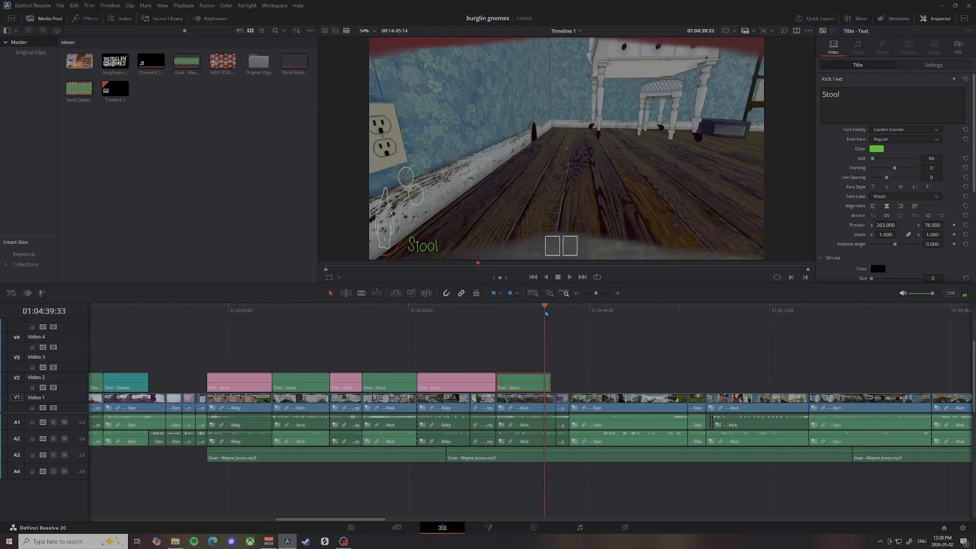
key(Down)
key(ctrl+equal)
drag(528, 384, 537, 384)
key(Down)
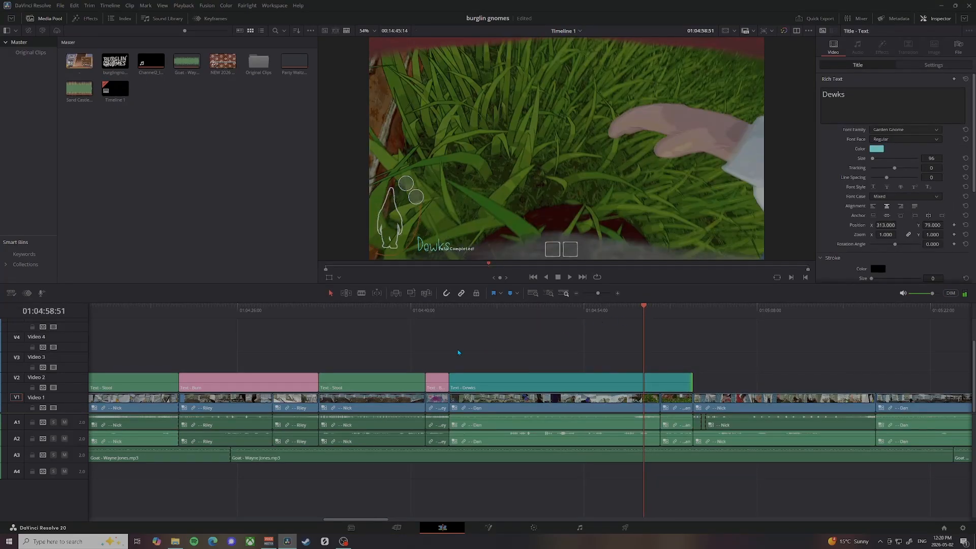
Step: Review the name titles on Video 2 from the start of the timeline through the last Dewks title, scrubbing through sample sections
key(ctrl+minus)
scroll(387, 356, left, 5)
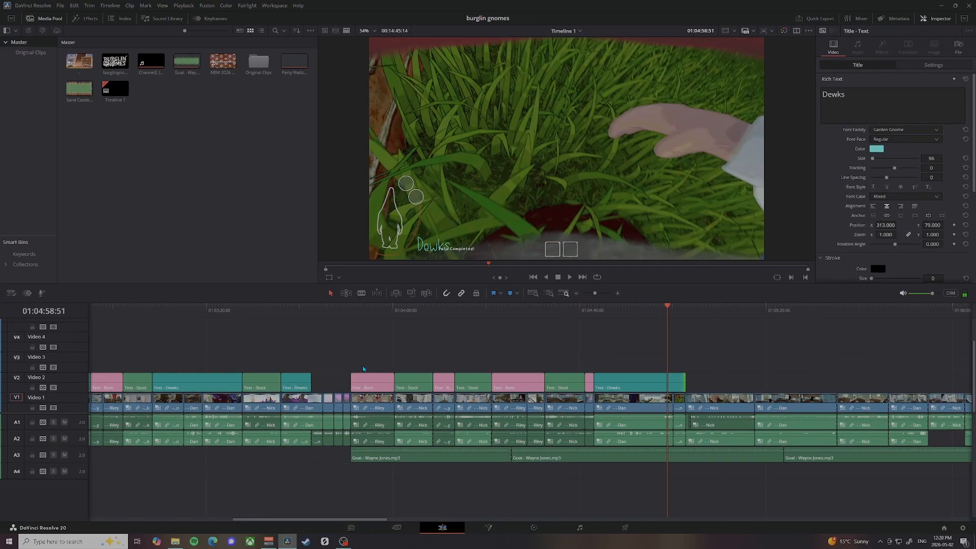
scroll(363, 368, left, 15)
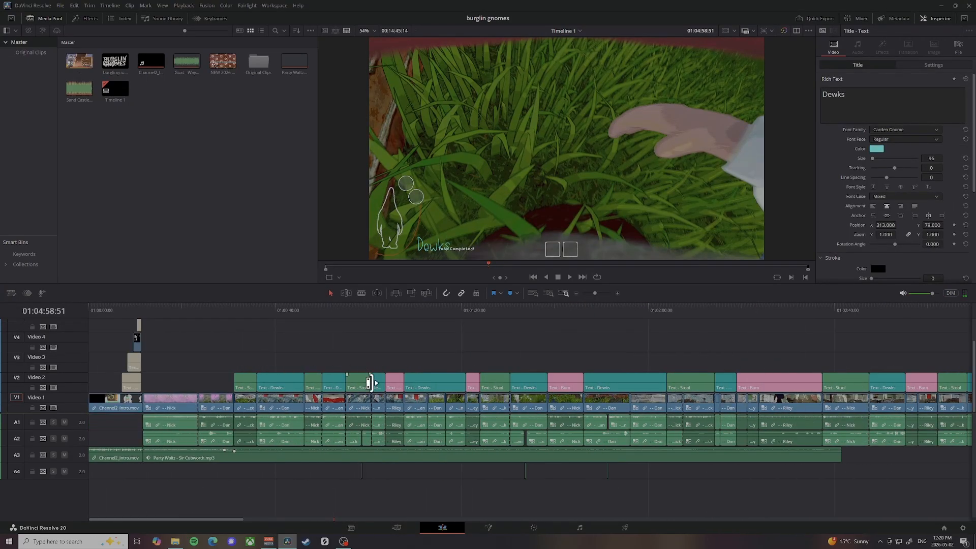
scroll(676, 379, right, 8)
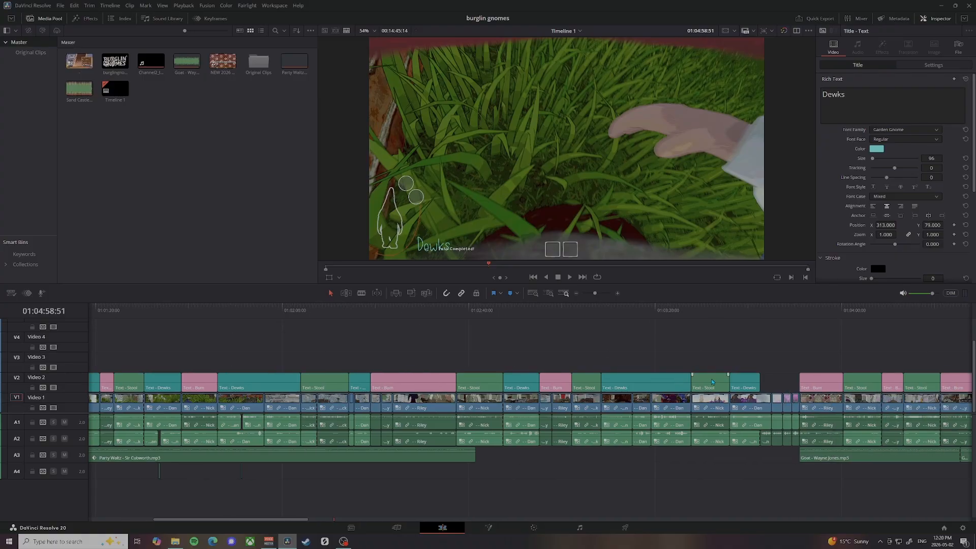
scroll(711, 379, right, 7)
scroll(373, 393, left, 5)
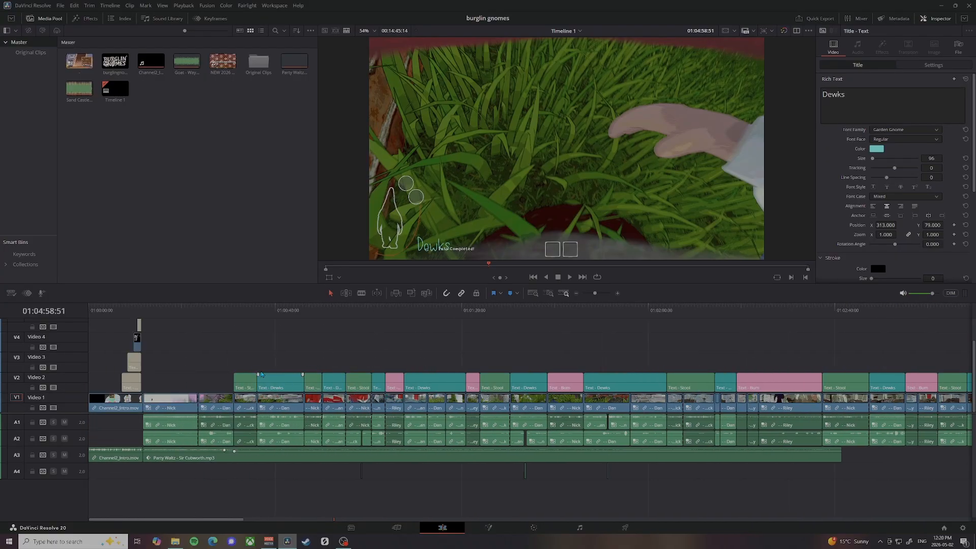
drag(240, 316, 548, 321)
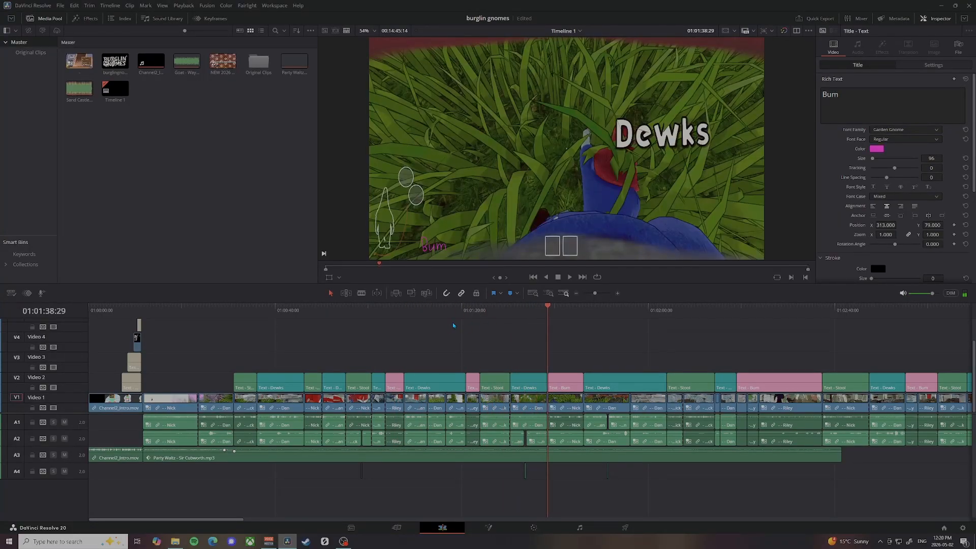
click(251, 315)
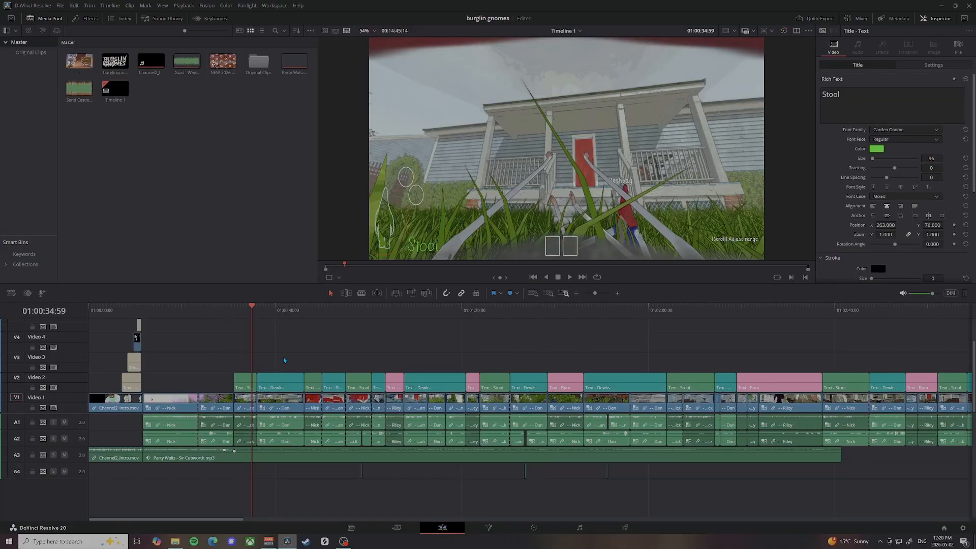
scroll(334, 378, right, 15)
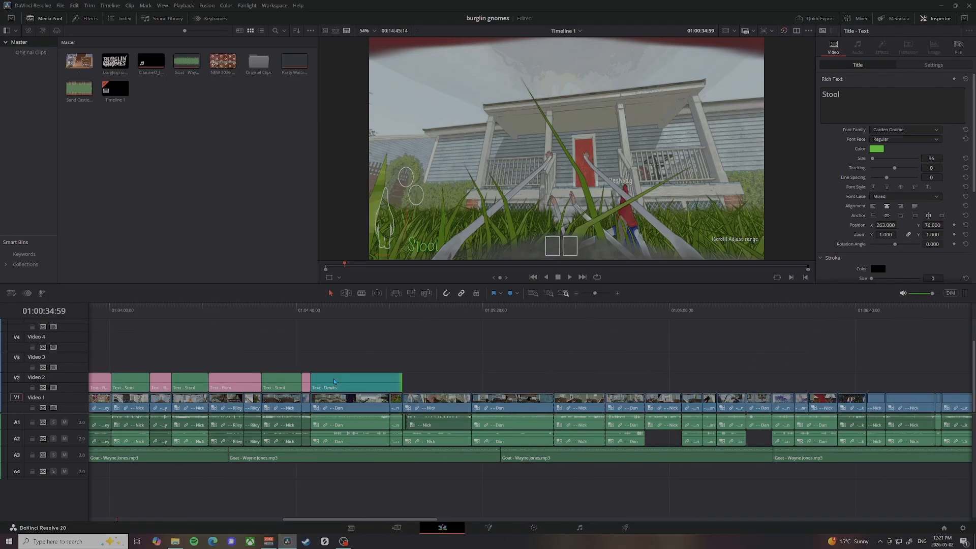
scroll(333, 378, left, 5)
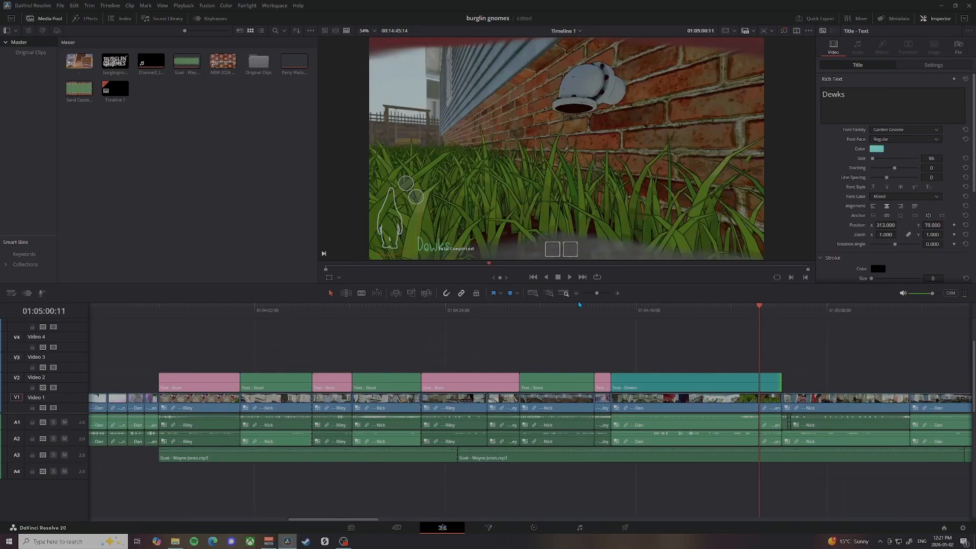
drag(595, 313, 479, 319)
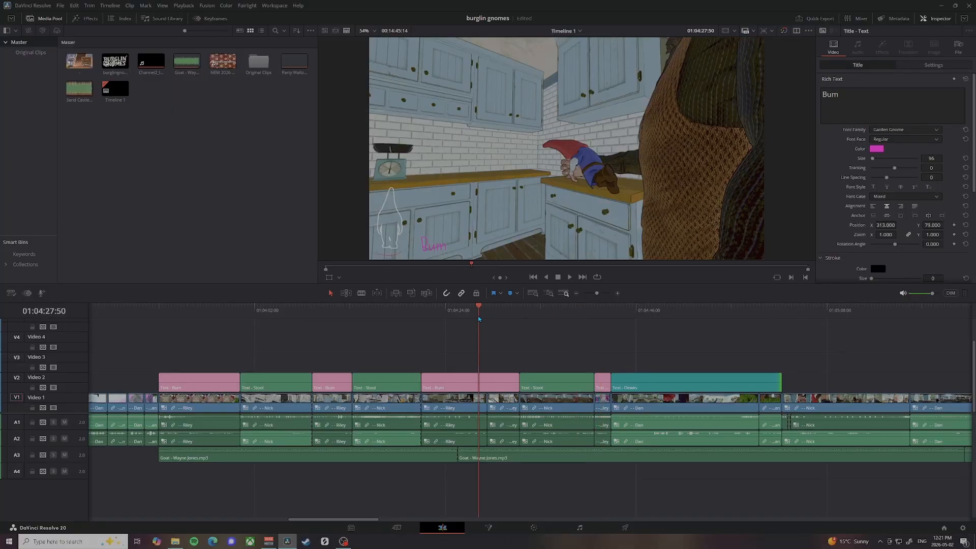